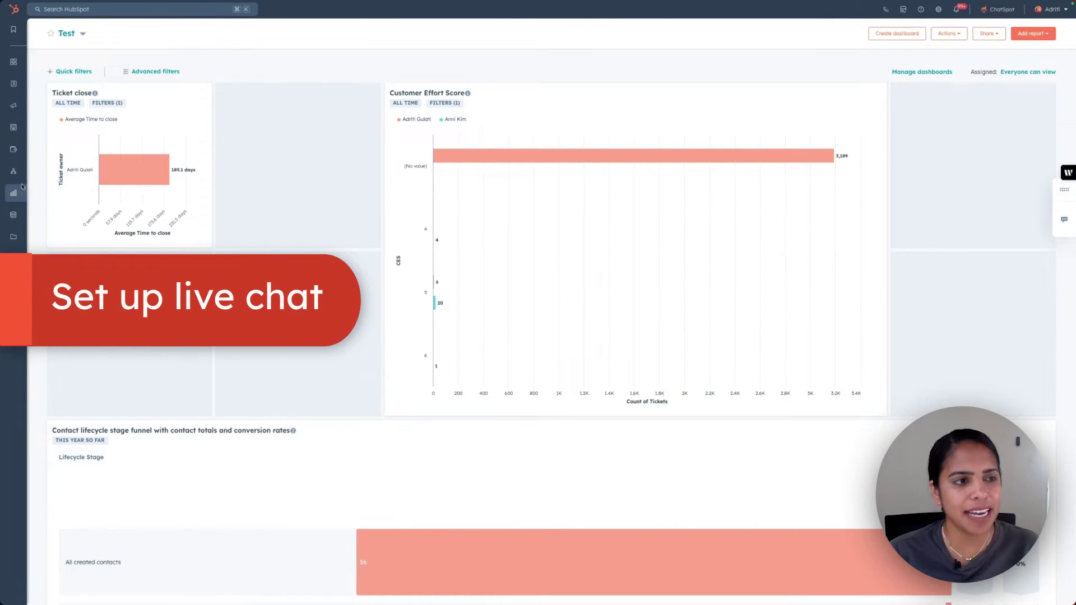
Leave the Test dashboard and reach Chatflows through the Automations menu
mouse_move(14, 193)
mouse_move(50, 221)
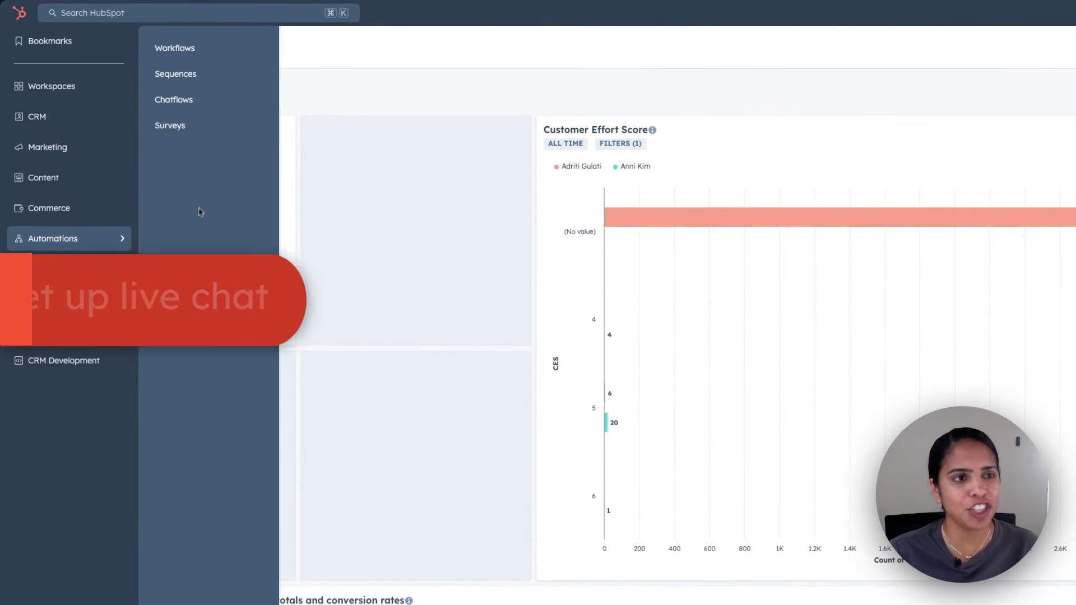
Create a new Website chatflow connected to the sales inbox, in English
click(179, 99)
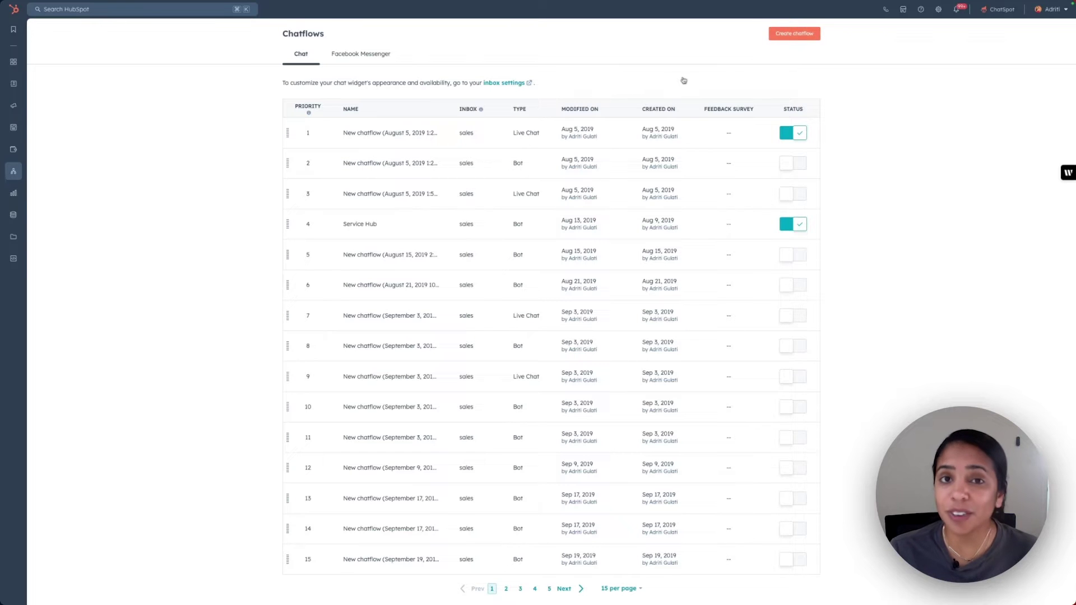
click(793, 33)
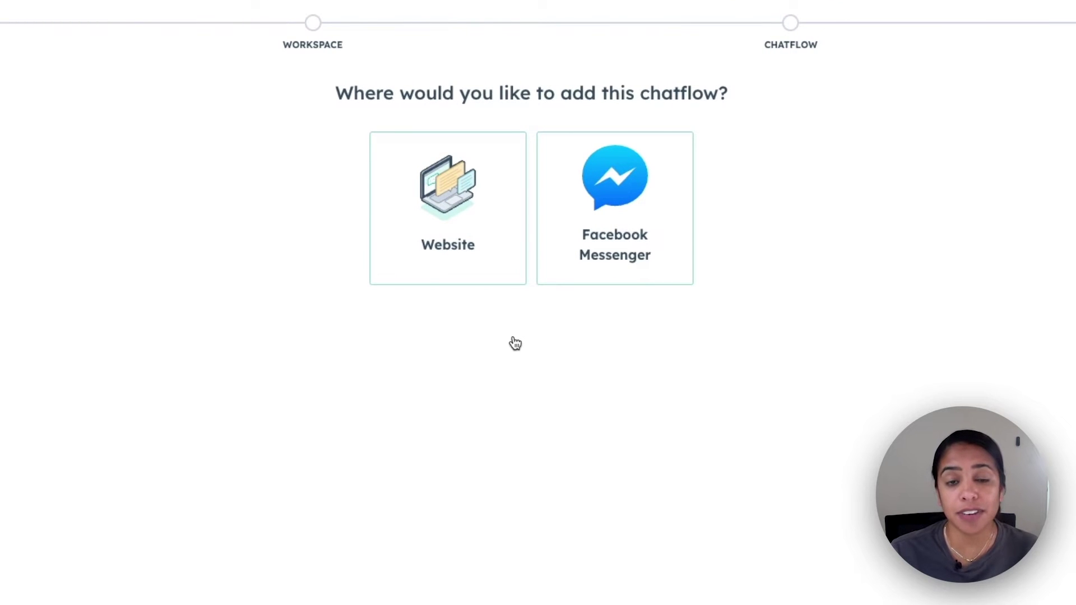
click(487, 205)
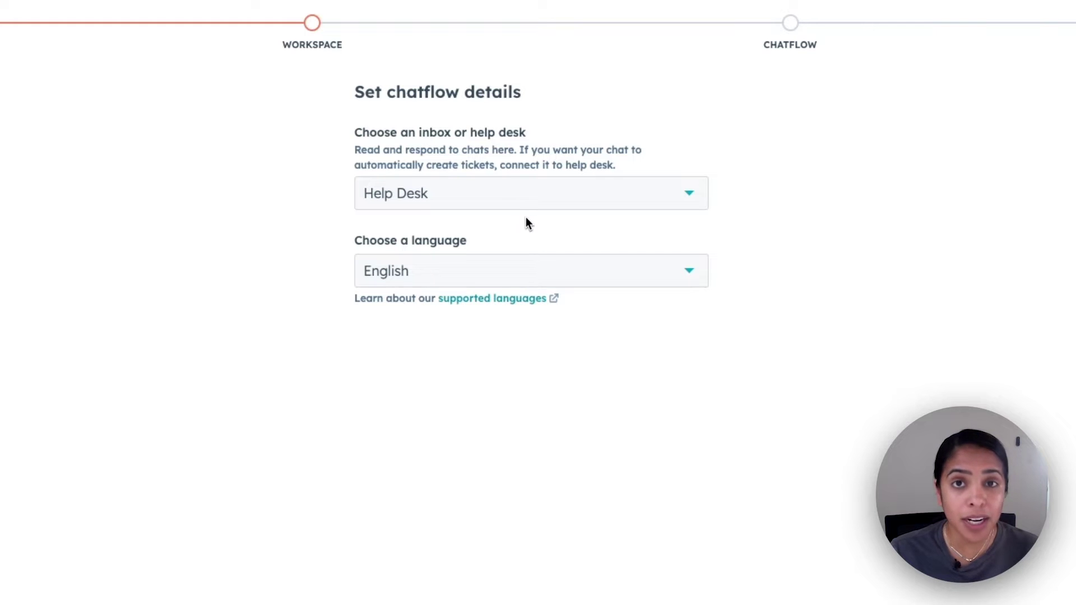
click(532, 201)
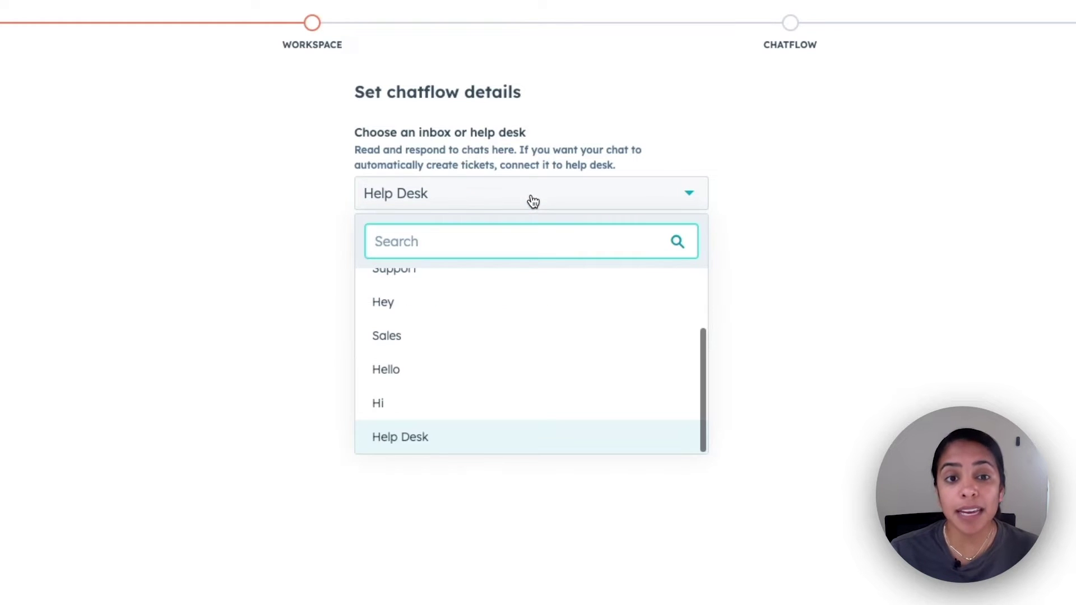
scroll(531, 284, up, 2)
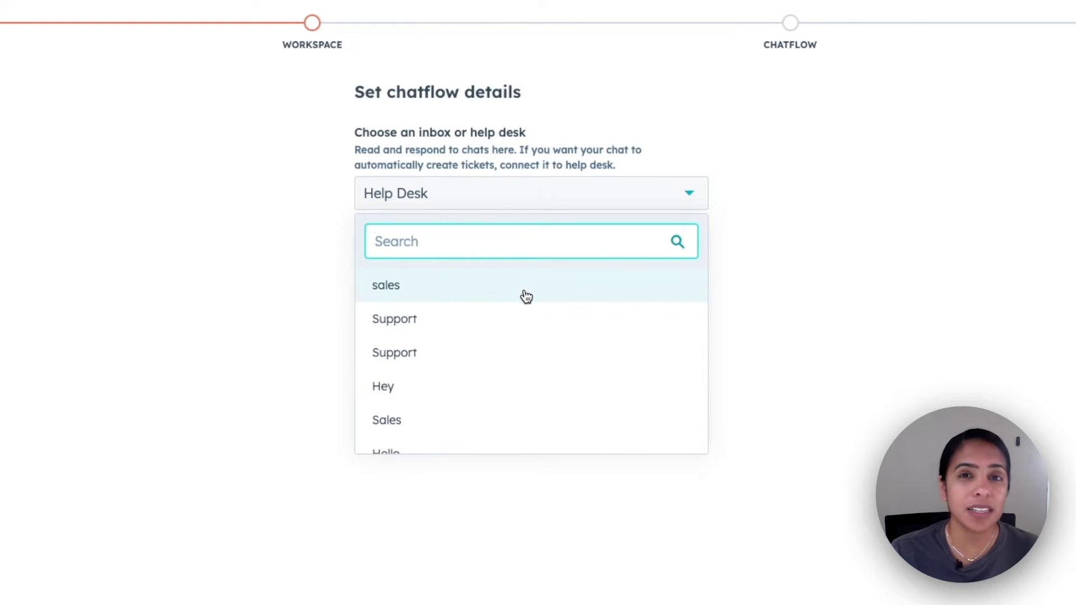
click(541, 297)
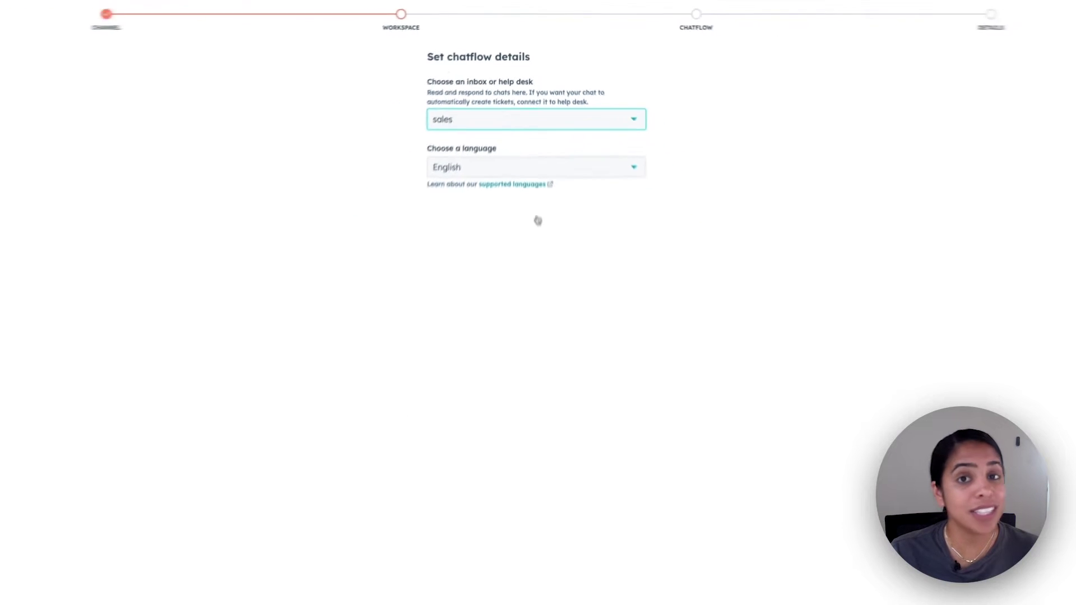
Move to template selection and keep the Live chat template
click(1039, 589)
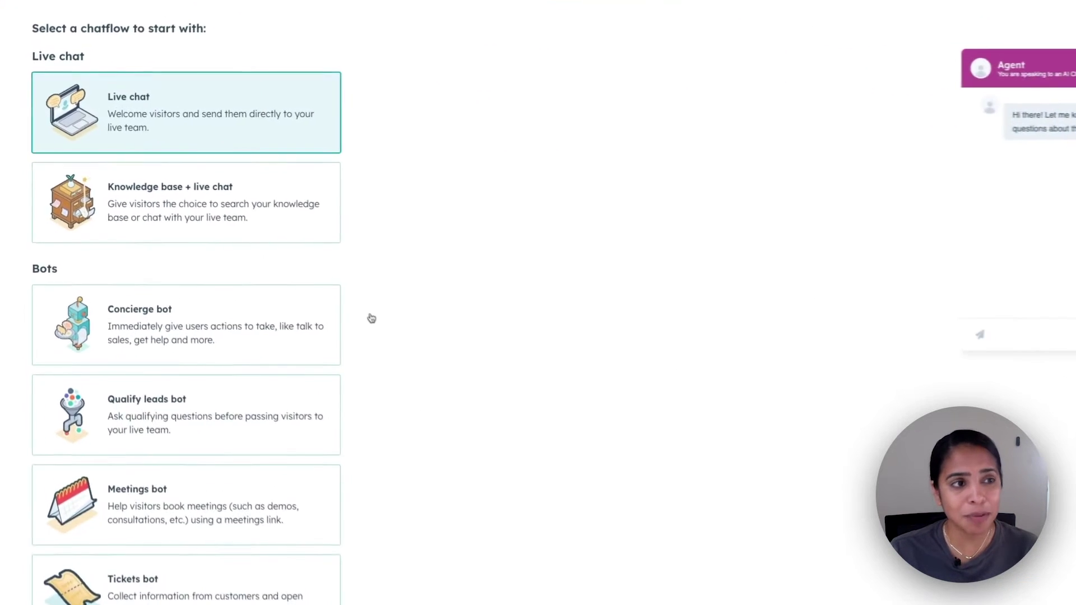
scroll(364, 329, down, 3)
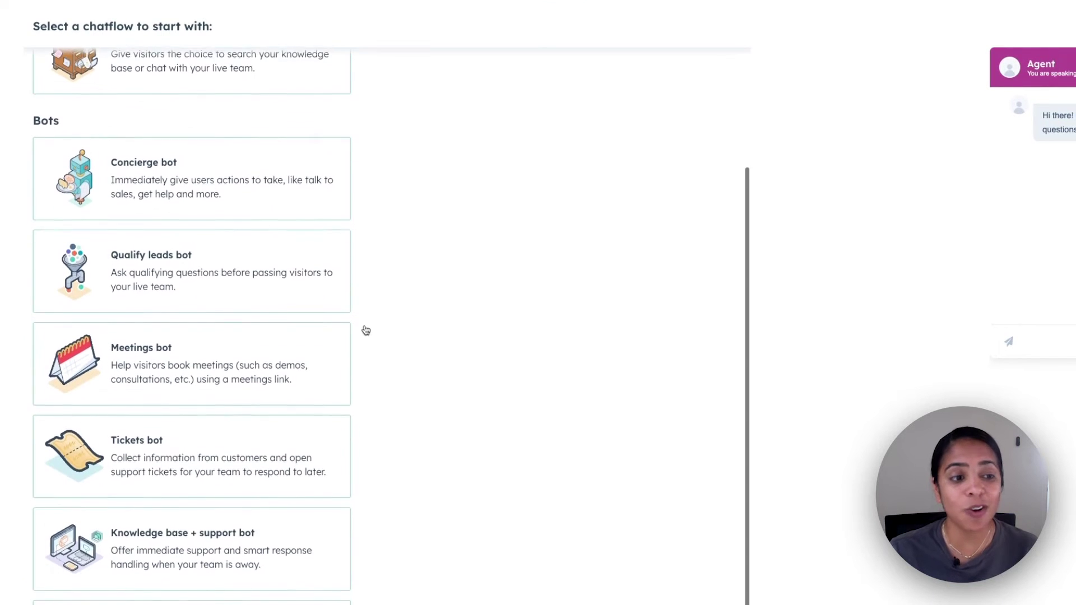
scroll(364, 330, up, 3)
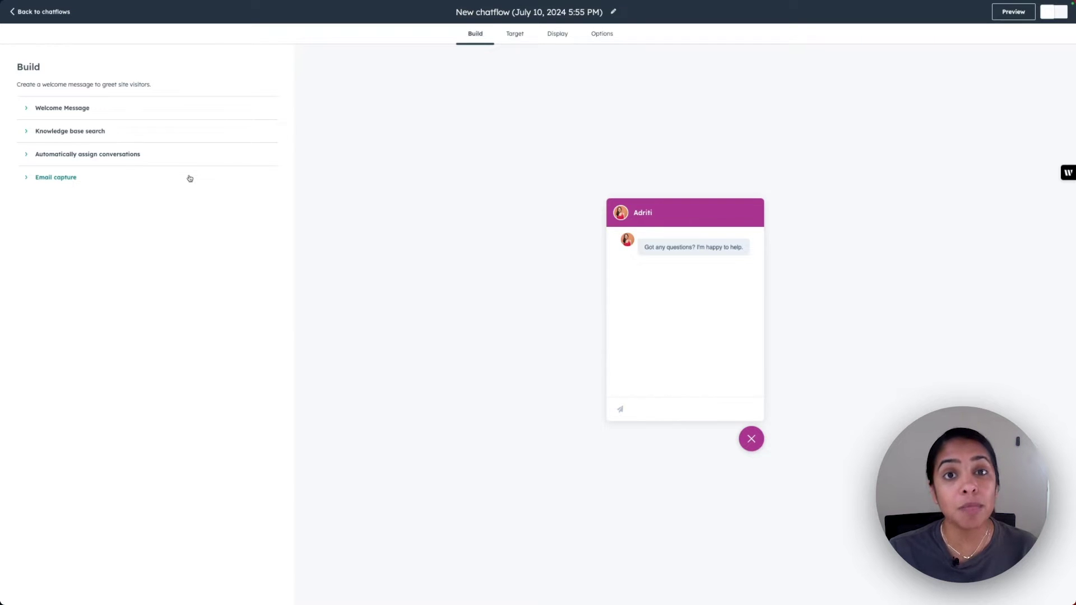
Replace the welcome message with a self-introduction ending 'How can I help you today?'
click(78, 110)
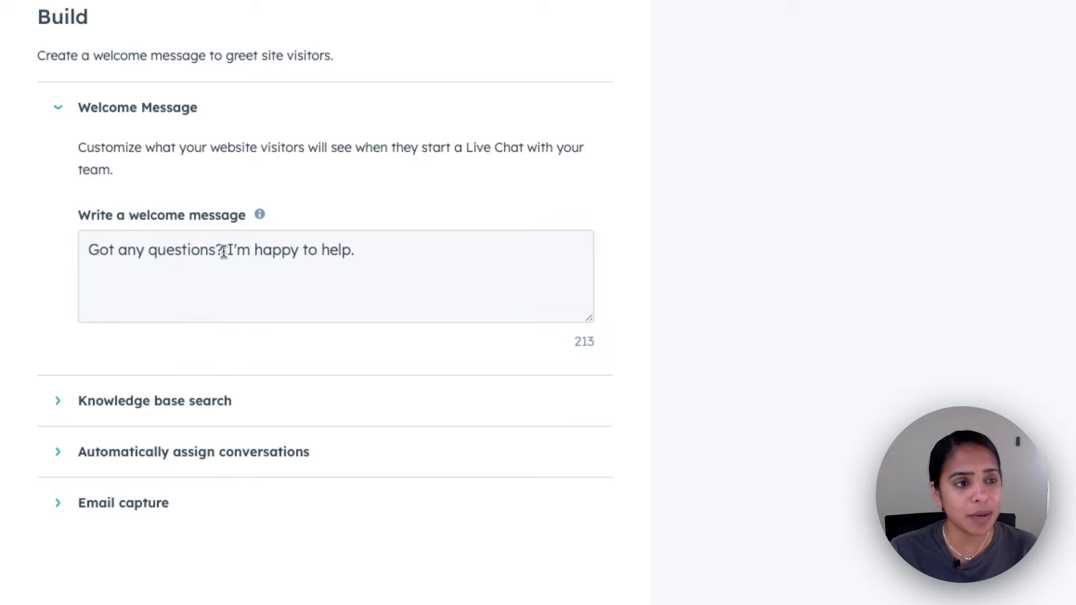
drag(223, 251, 88, 250)
text(Hi I'm Adriti! )
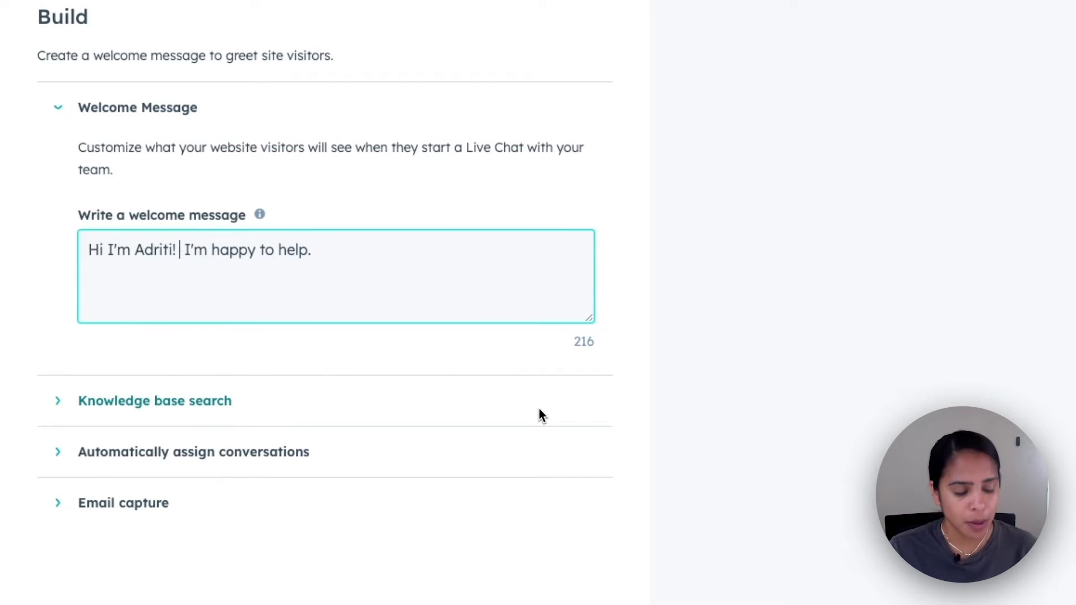
text(How can I help you today)
click(511, 247)
key(BackSpace)
key(BackSpace)
key(BackSpace)
key(BackSpace)
key(BackSpace)
key(BackSpace)
key(BackSpace)
key(BackSpace)
key(BackSpace)
key(BackSpace)
key(BackSpace)
key(BackSpace)
key(BackSpace)
key(BackSpace)
key(BackSpace)
key(BackSpace)
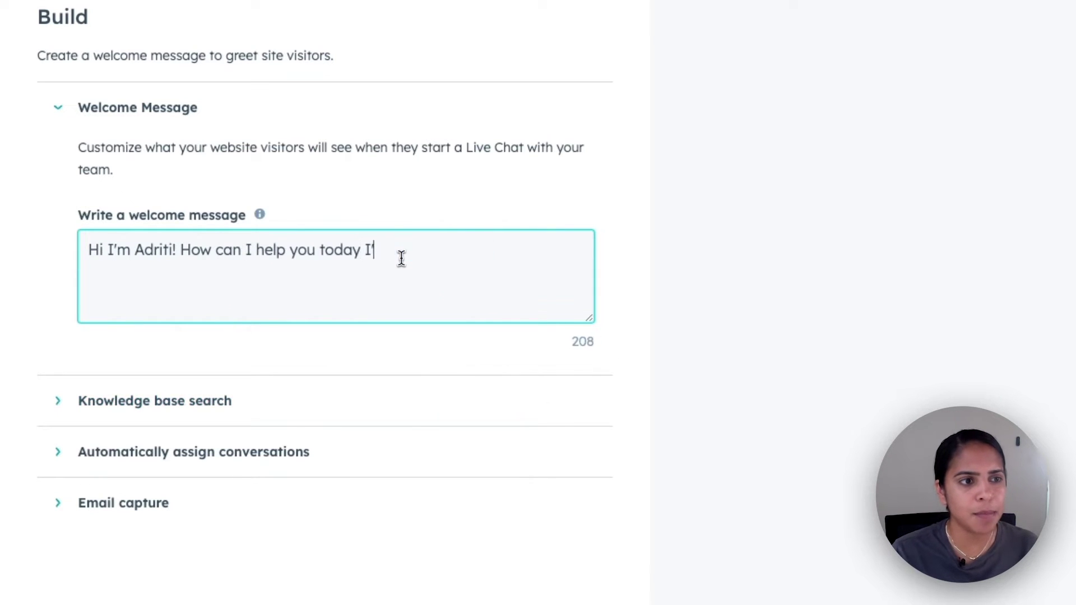
key(BackSpace)
key(BackSpace)
key(BackSpace)
text(?)
Review the Knowledge base search settings and expand automatic conversation assignment
click(236, 400)
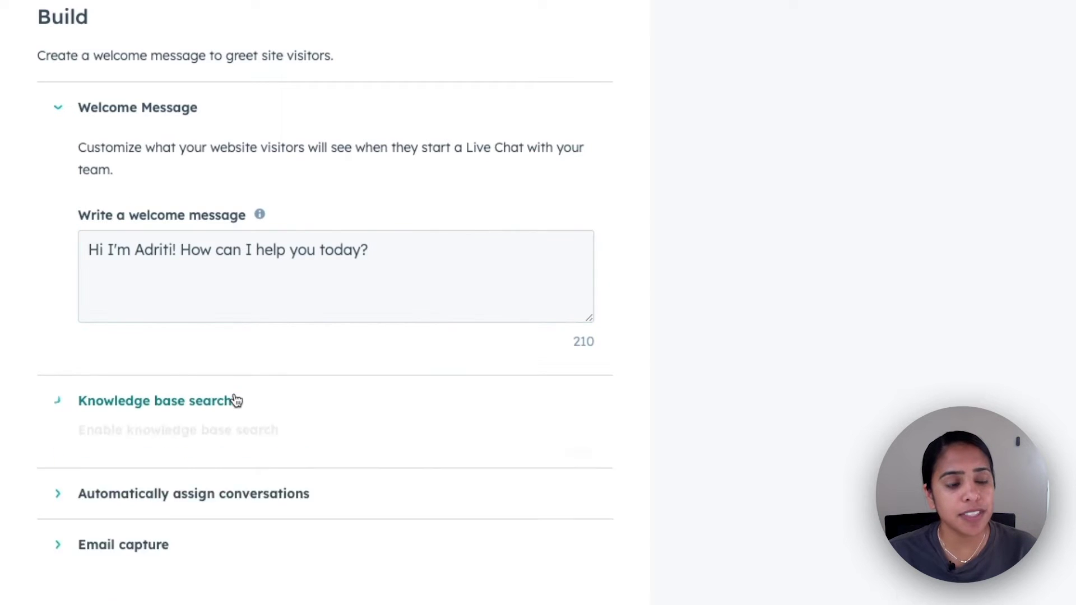
scroll(233, 392, down, 5)
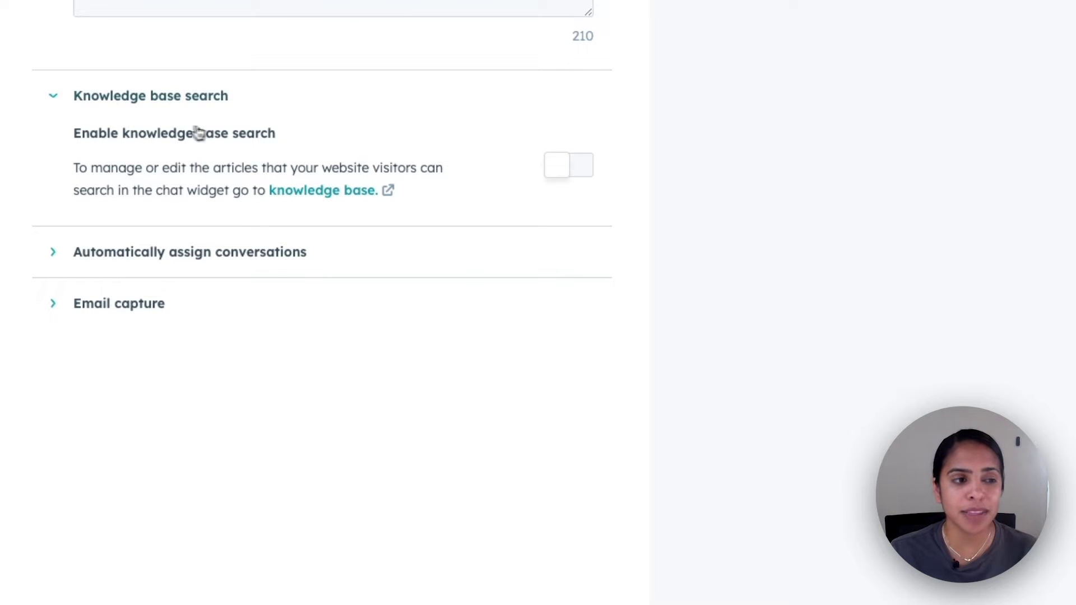
click(73, 102)
click(68, 148)
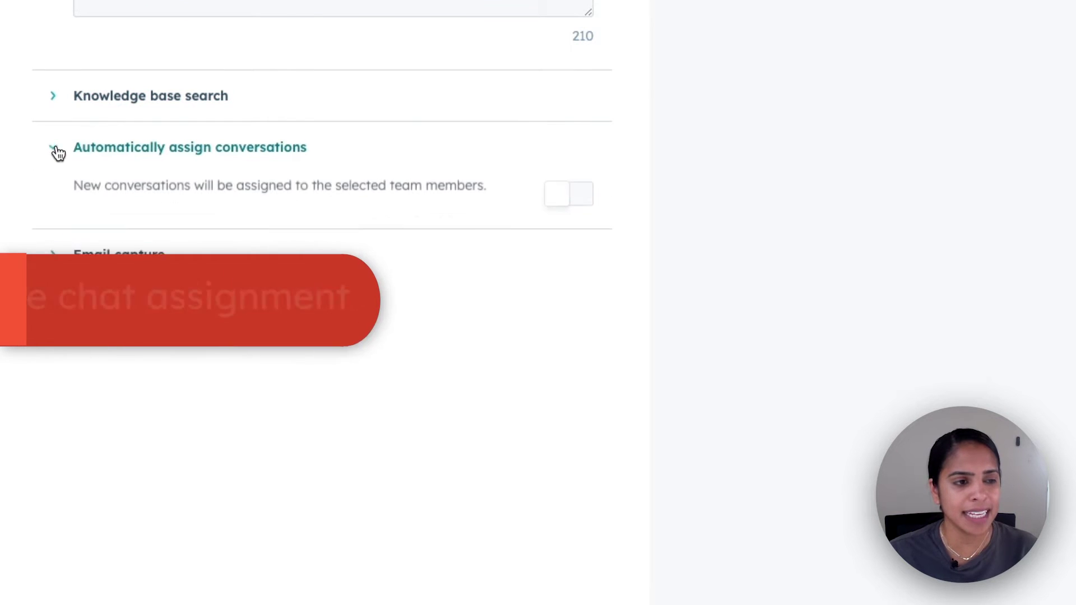
Turn on automatic assignment of new conversations to specific users and teams
click(561, 197)
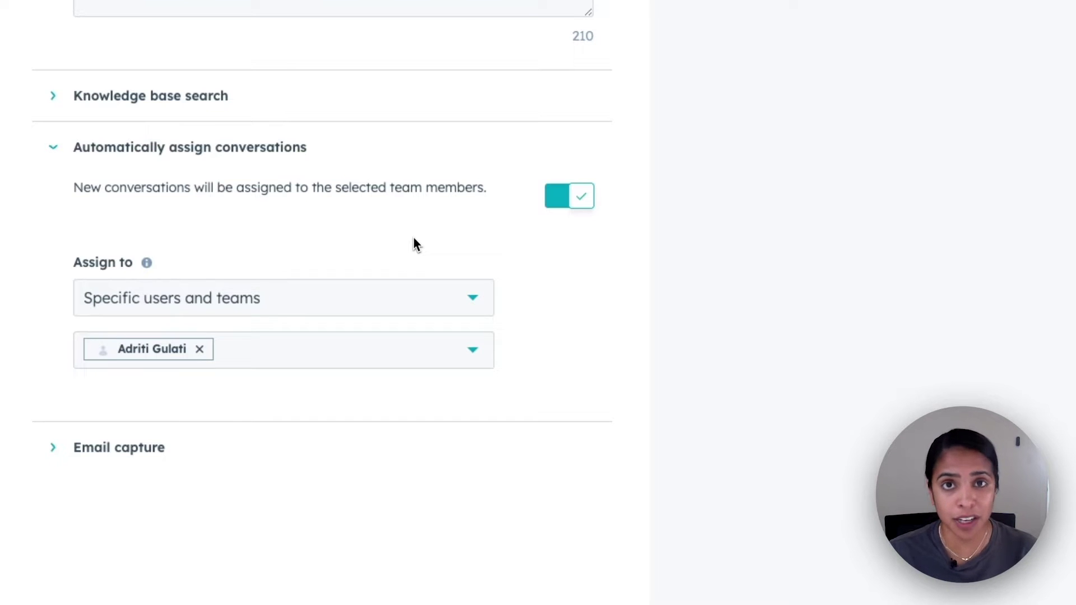
click(321, 298)
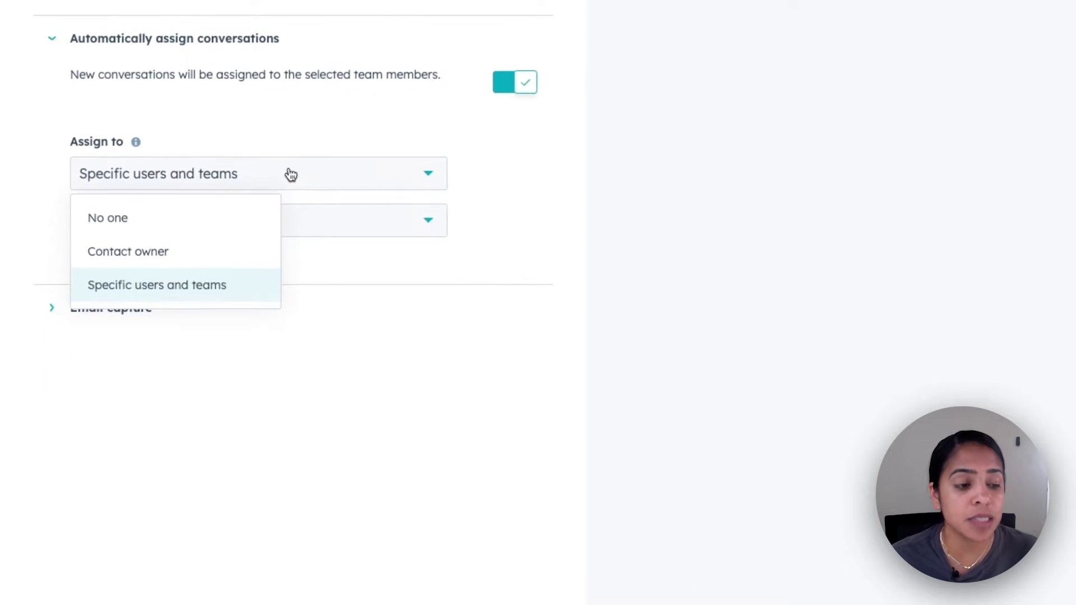
click(300, 143)
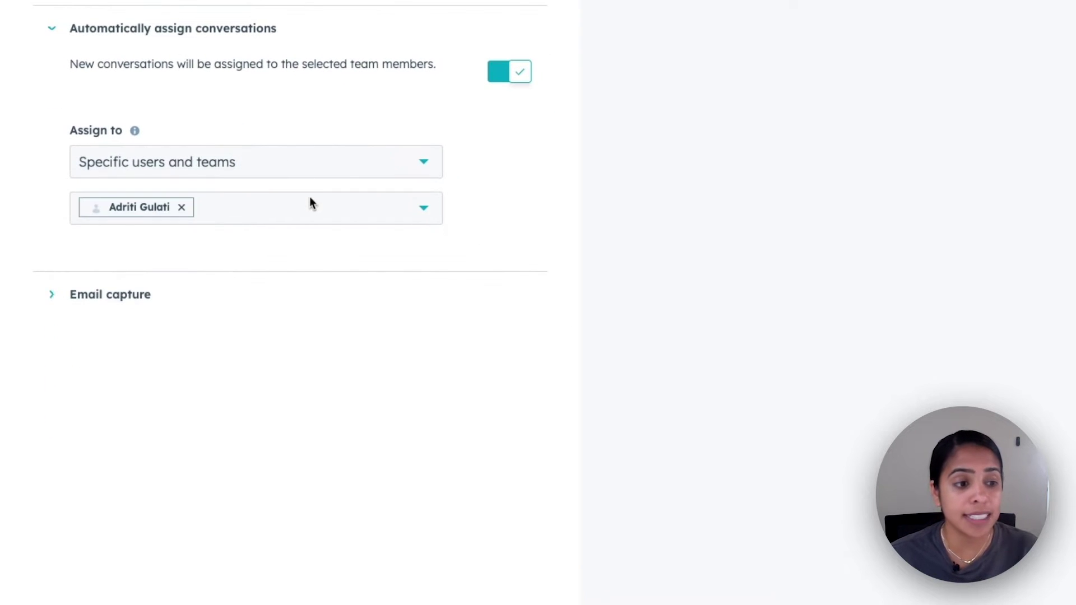
click(300, 162)
click(190, 272)
Add the Sales Managers - NAM team as assignees and bring up the email capture timing choices
click(387, 209)
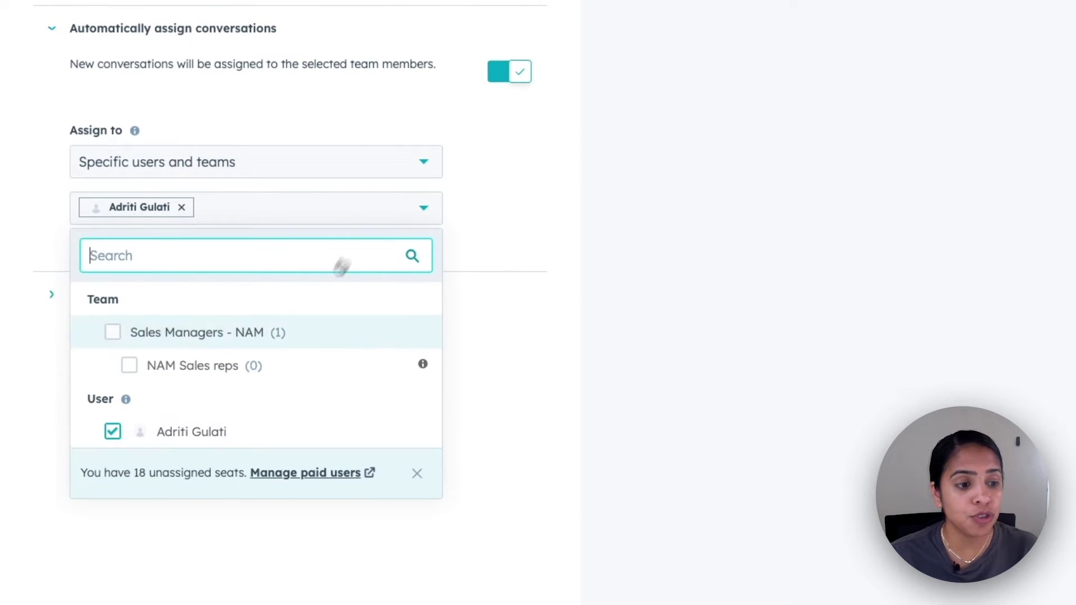
click(113, 334)
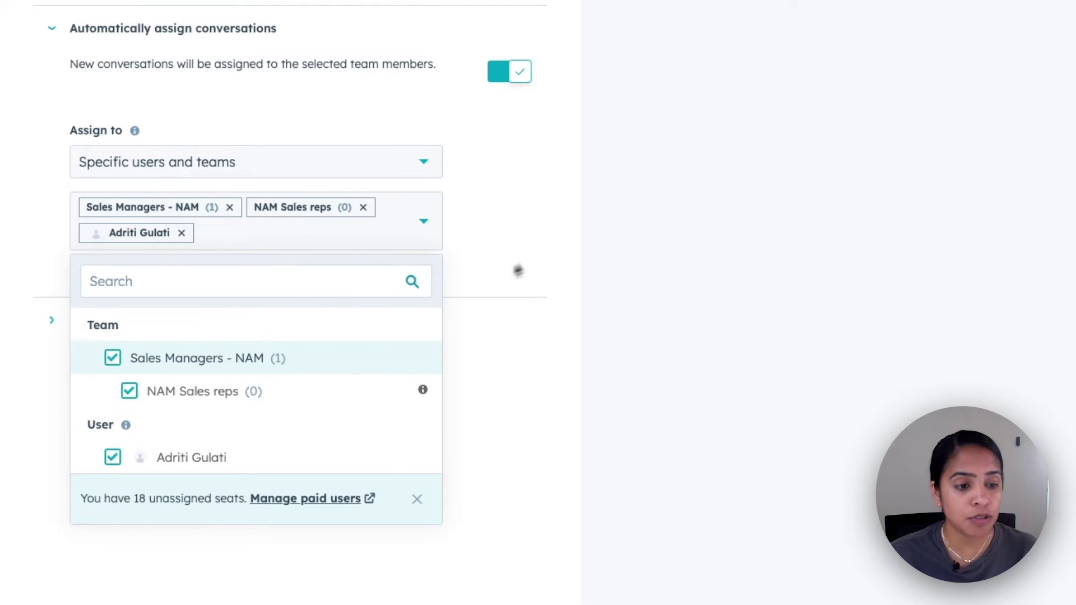
click(506, 233)
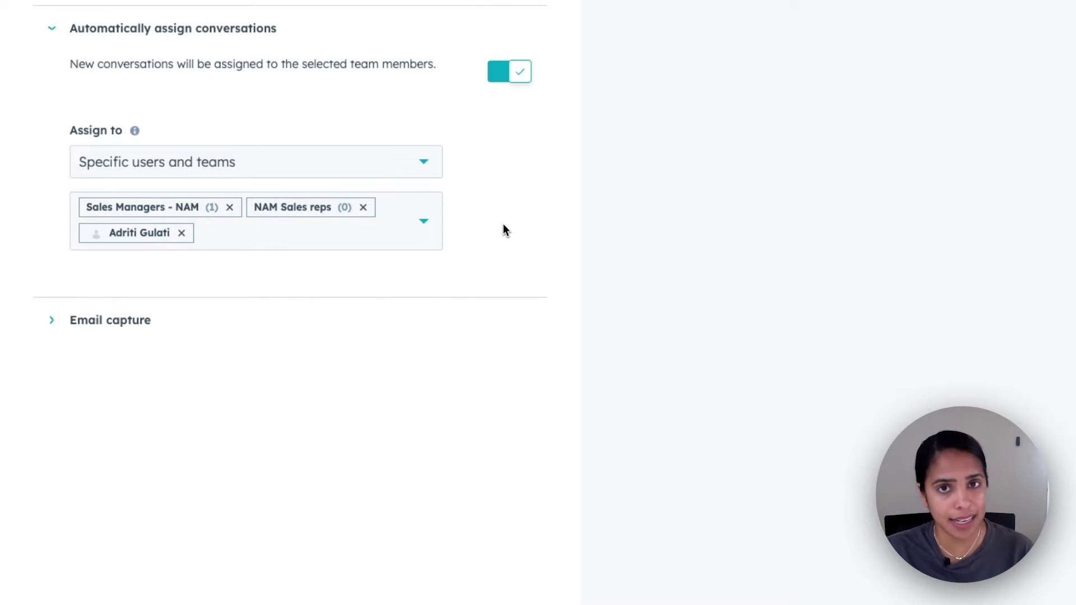
click(135, 320)
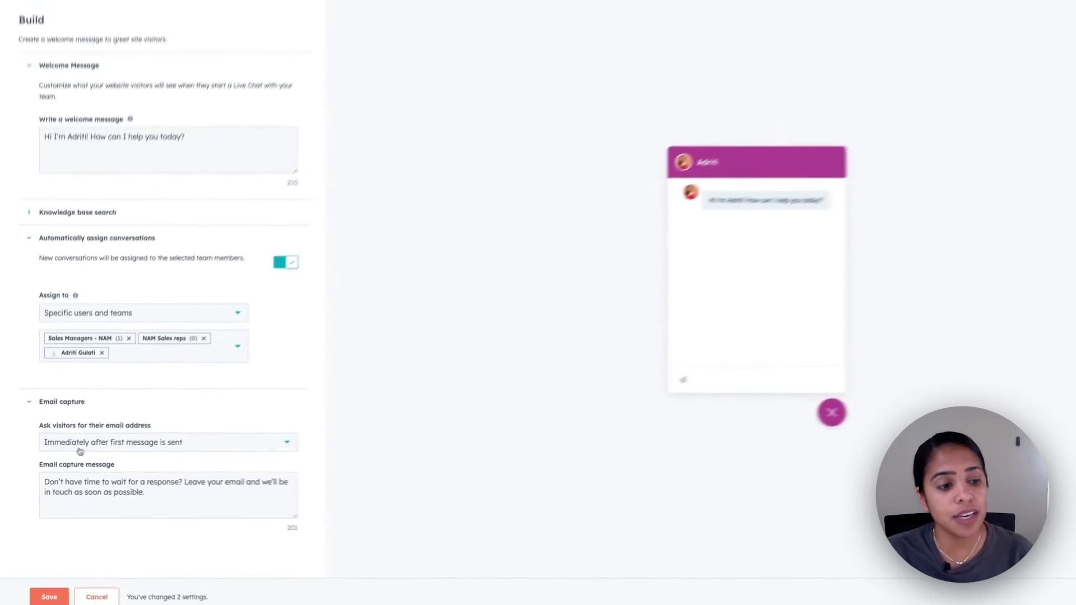
click(214, 446)
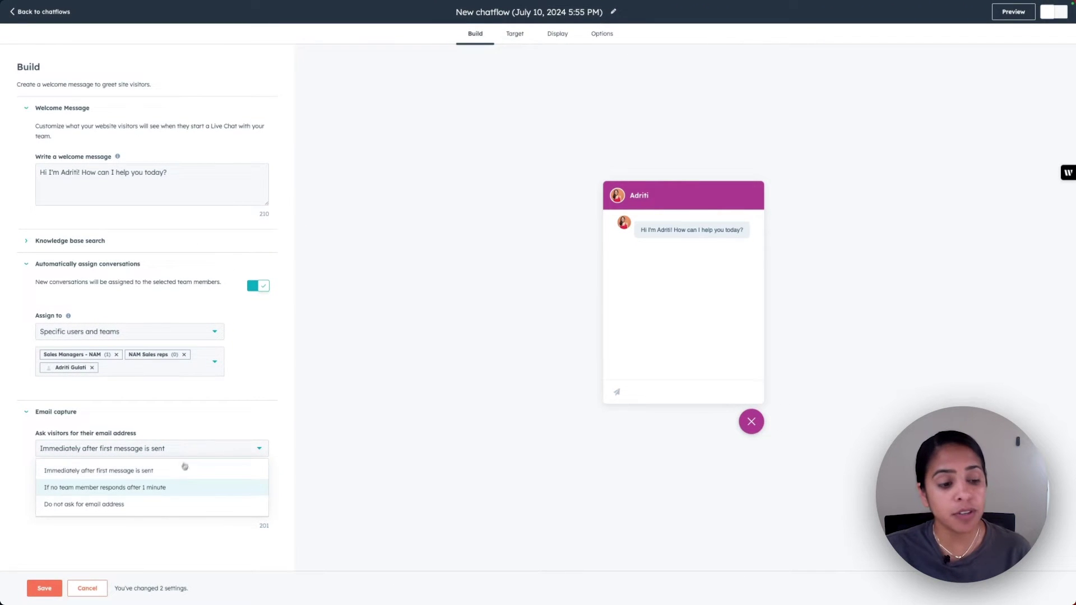
Target the chatflow to the website URL that 'is' hubspot.com
click(207, 490)
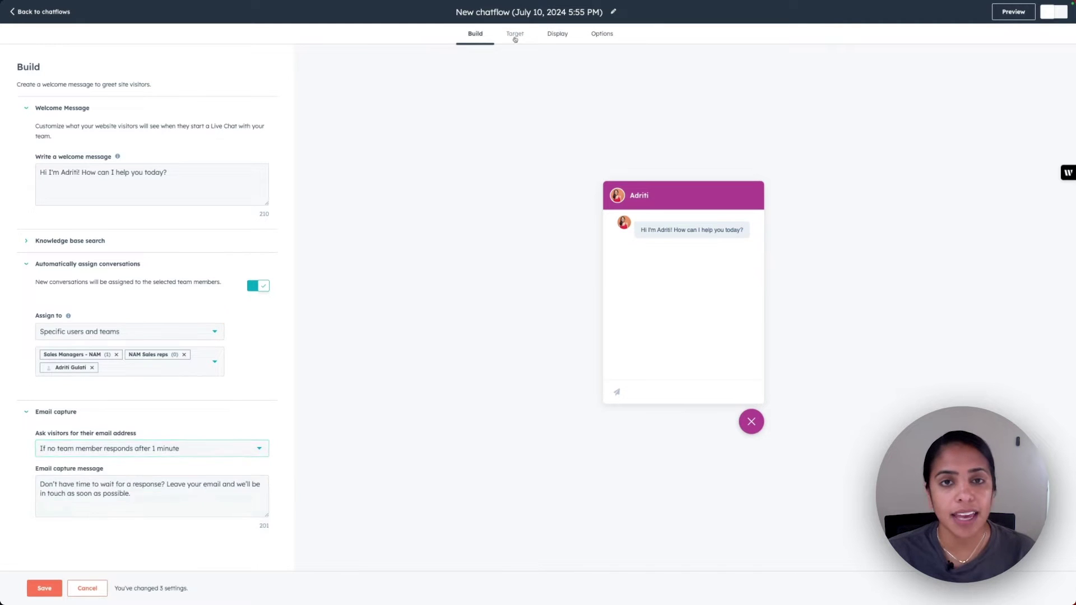
click(515, 34)
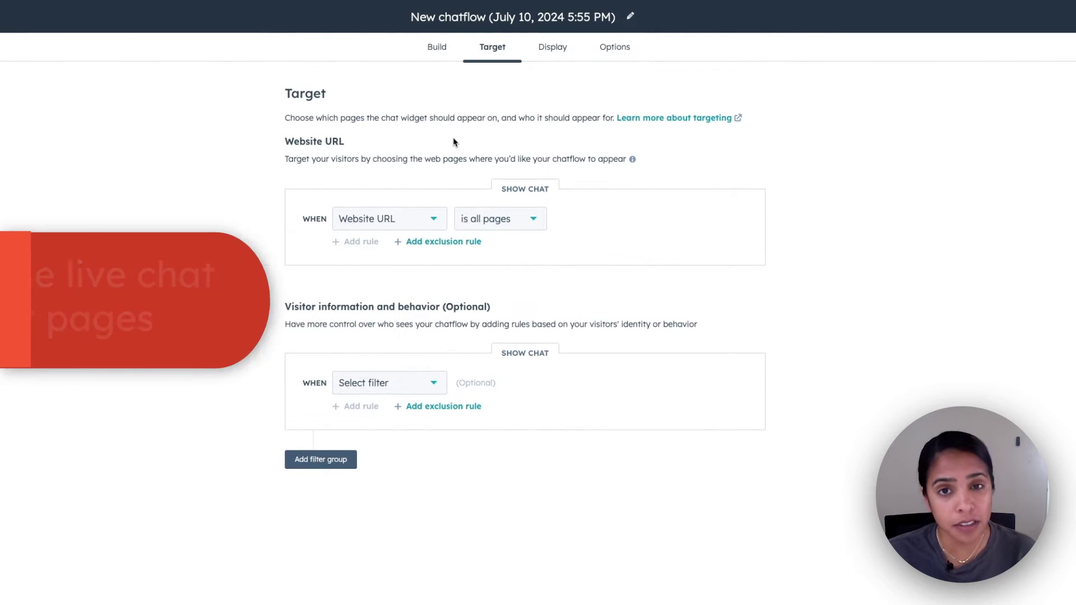
click(511, 221)
click(516, 278)
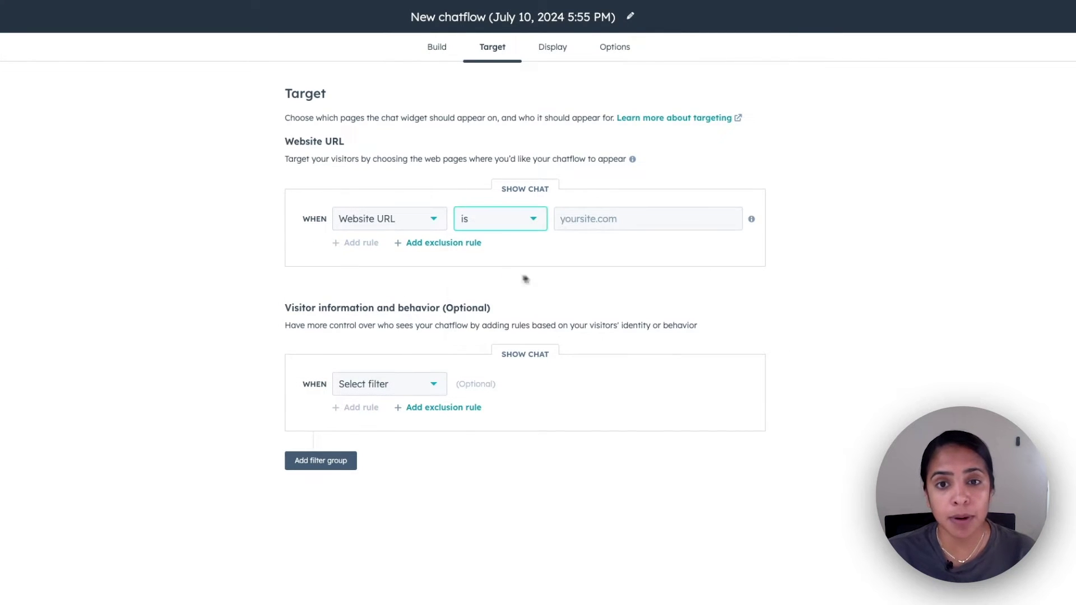
click(622, 217)
text(hubspot.com)
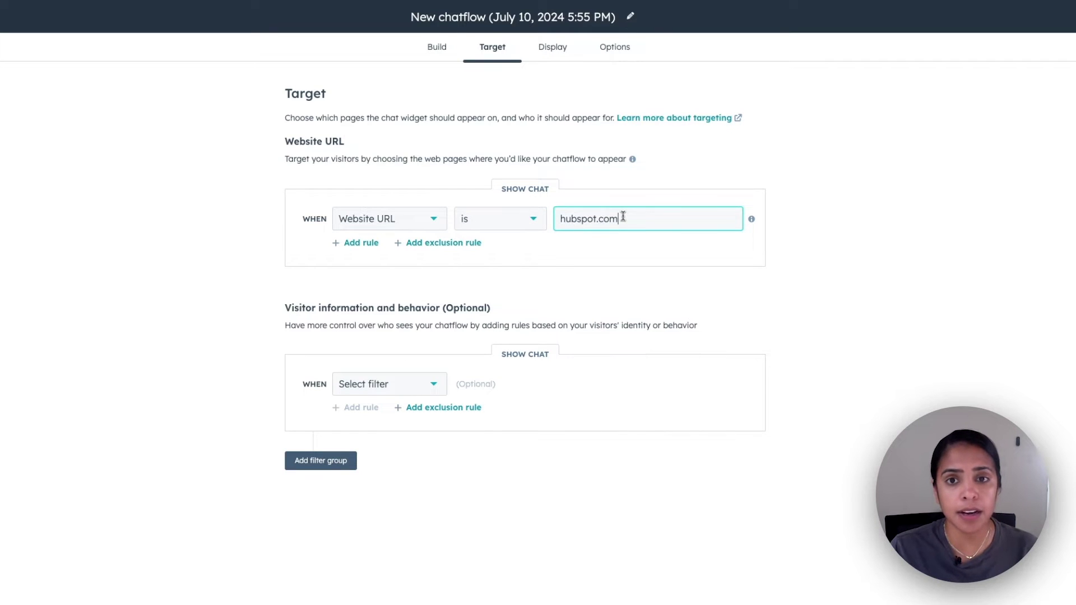
click(433, 337)
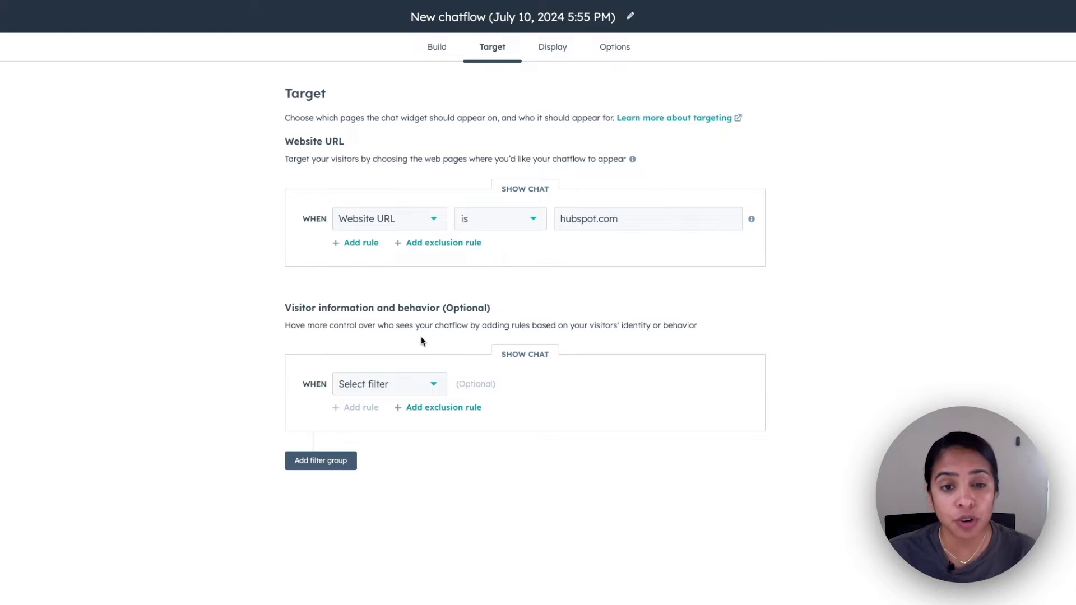
Add a visitor filter so the chat shows only to unknown visitors
click(439, 381)
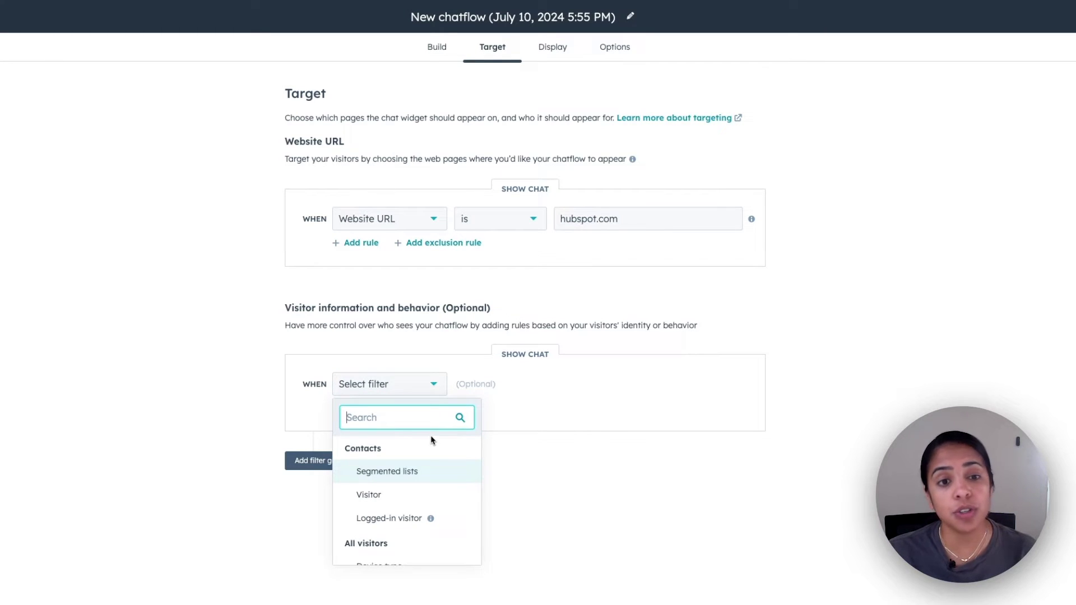
click(420, 496)
click(496, 386)
click(505, 436)
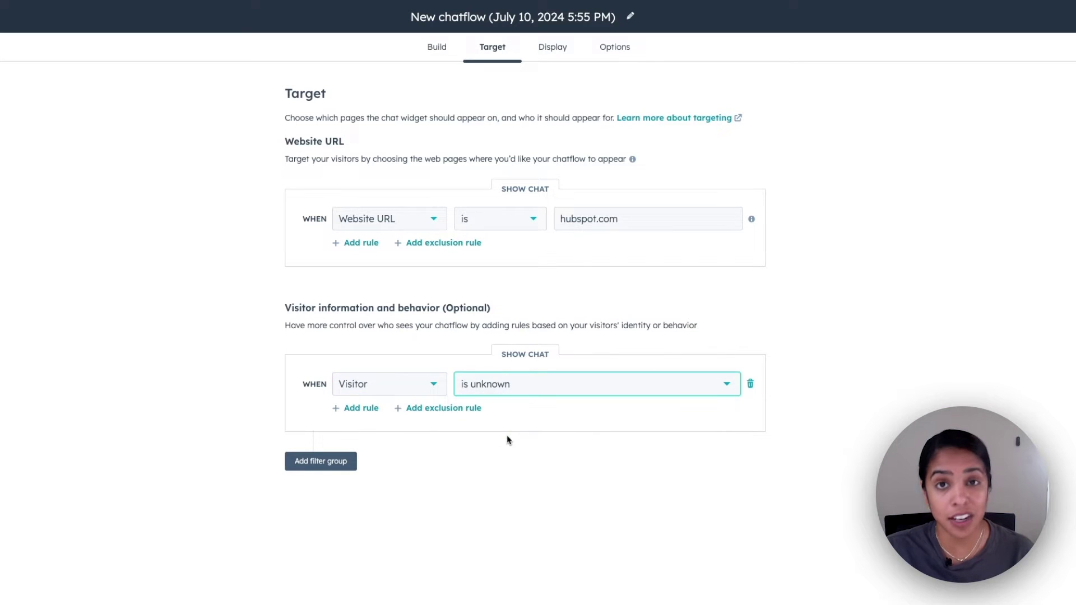
click(426, 387)
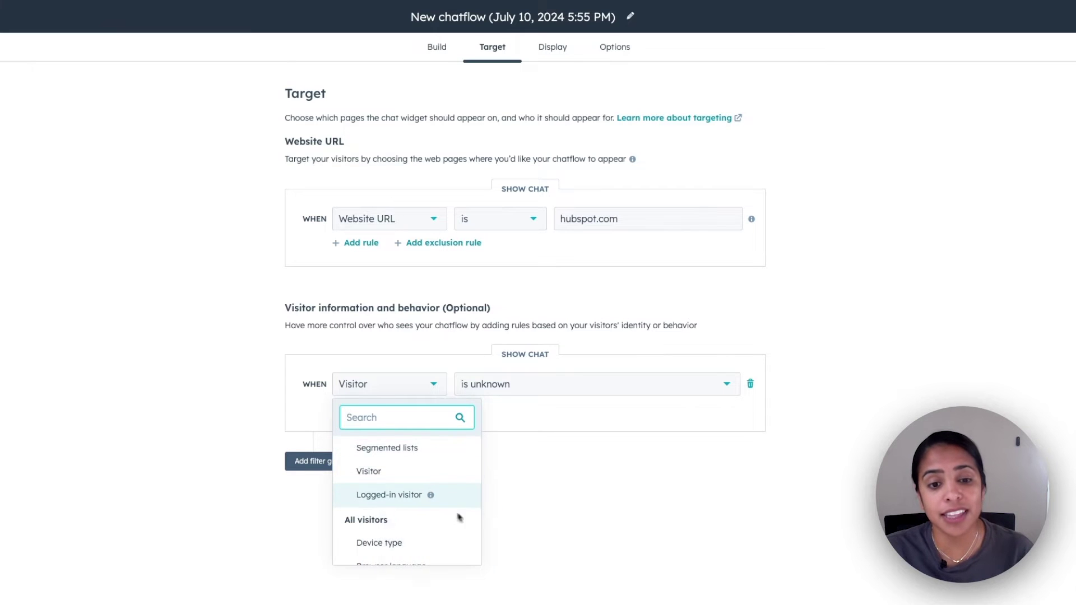
scroll(440, 501, down, 2)
click(486, 507)
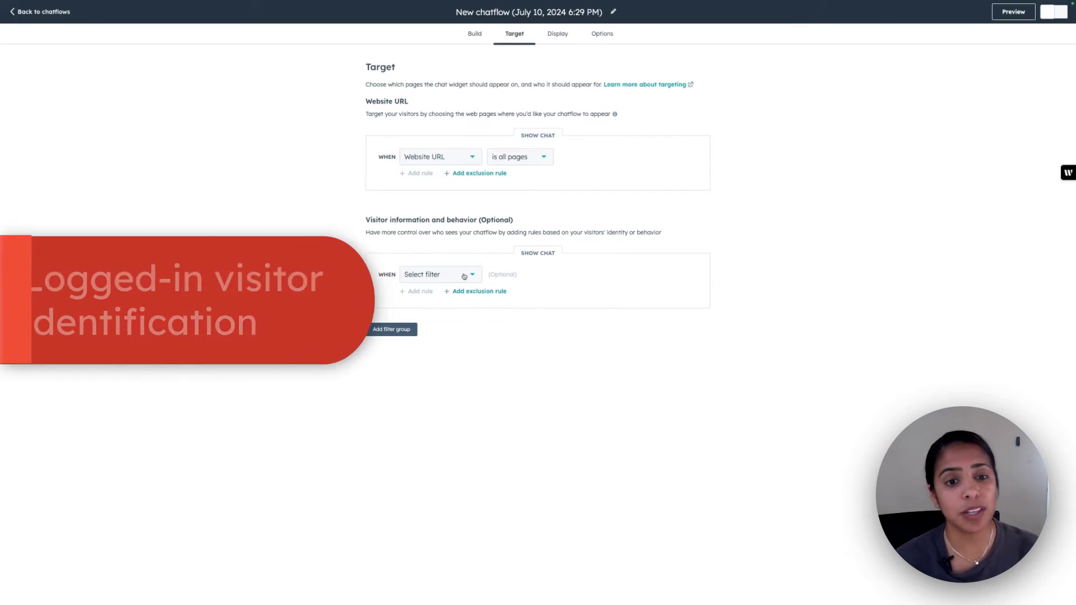
Look over the Logged-in visitor option in the Select filter list
click(464, 276)
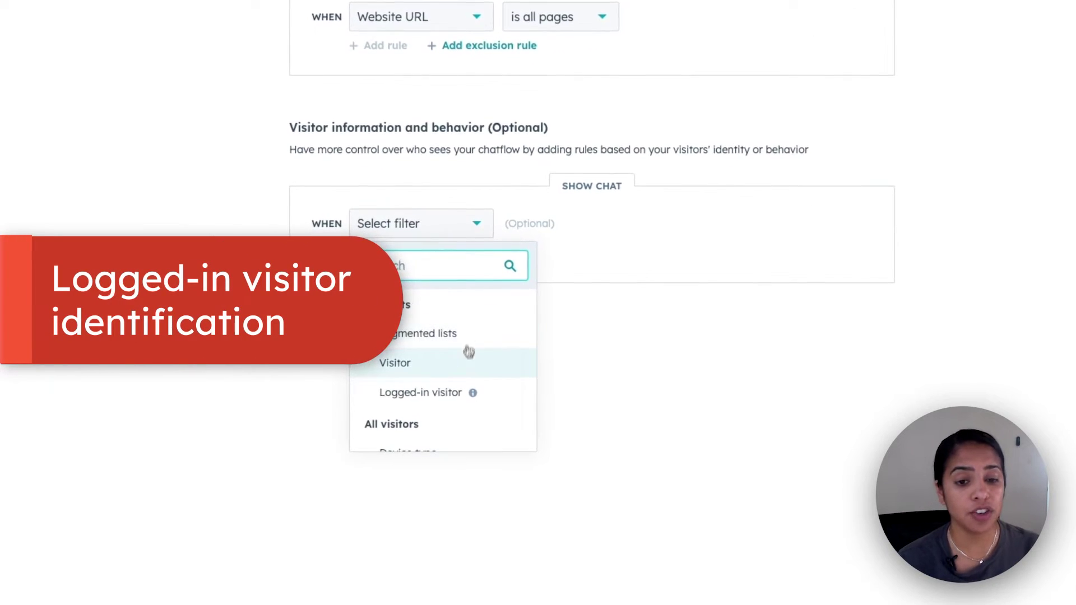
mouse_move(473, 398)
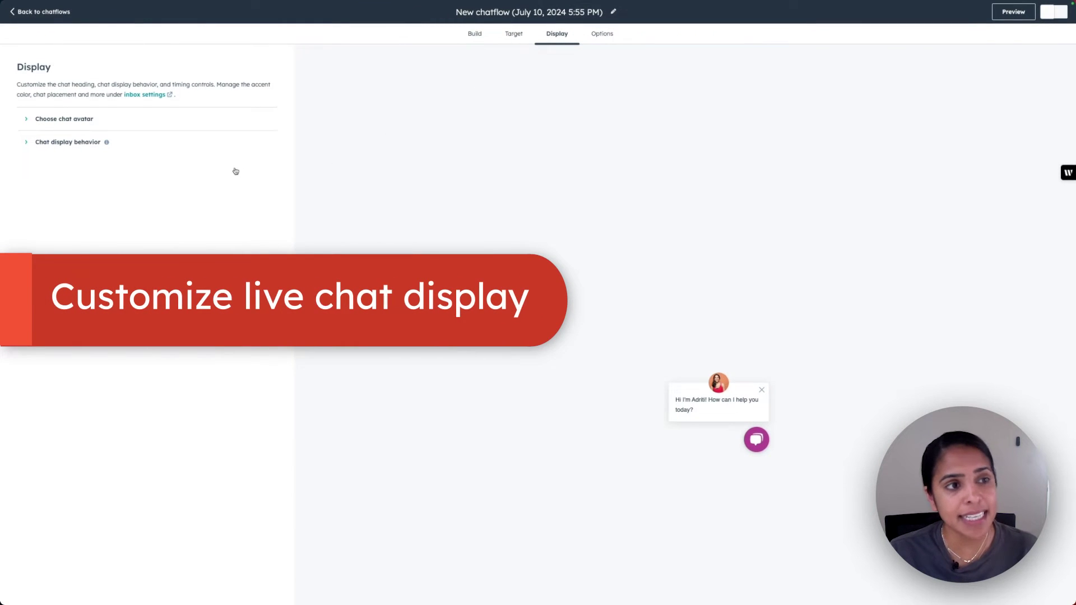
Review the chat heading avatar and chat display behavior, then go to the Options tab
click(85, 118)
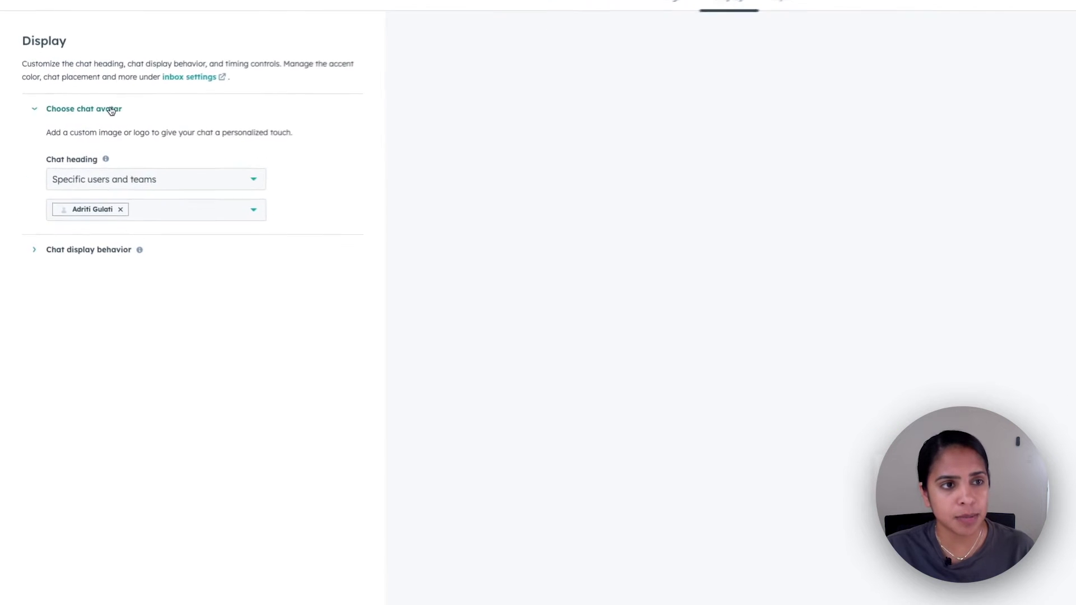
click(187, 183)
click(194, 209)
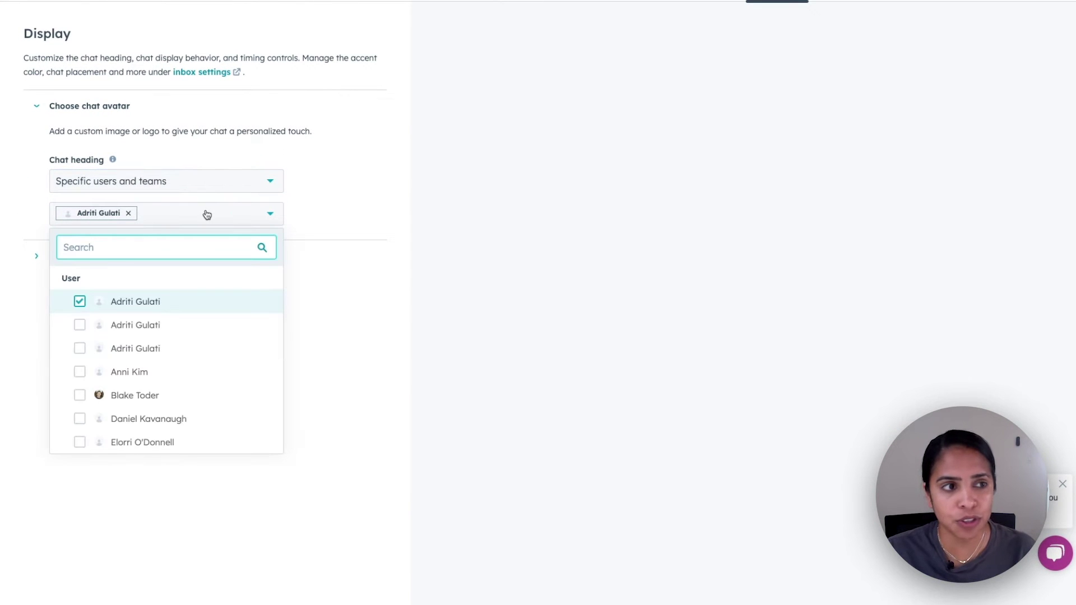
click(277, 213)
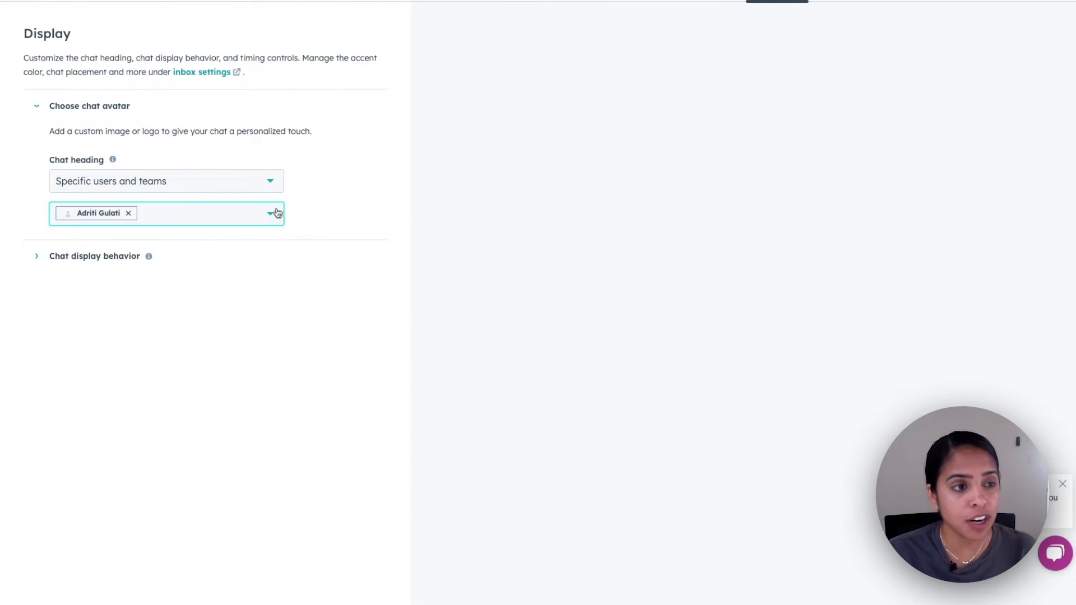
click(149, 257)
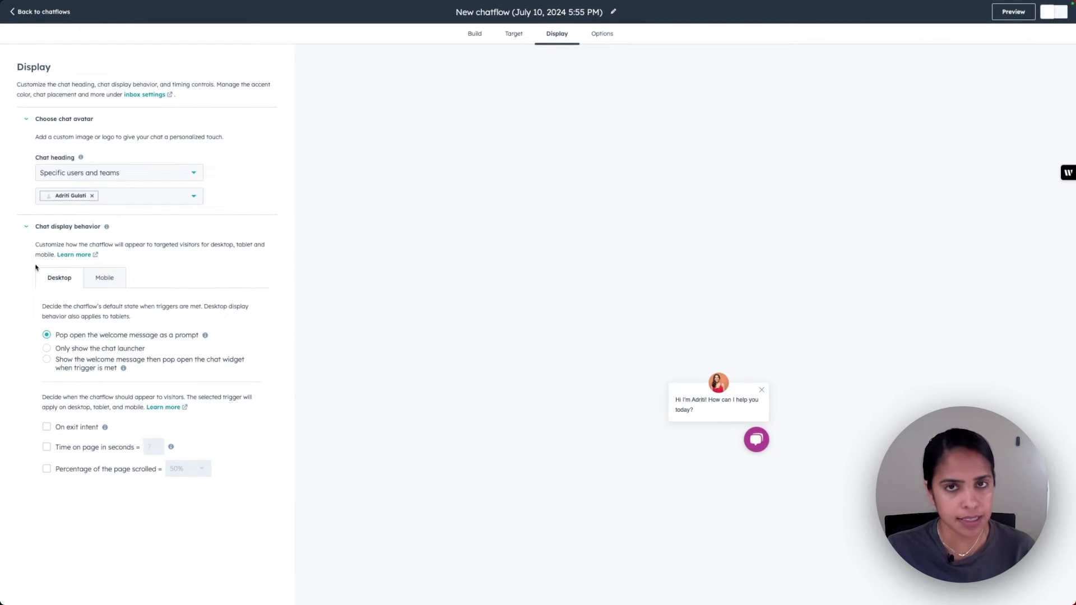
click(604, 35)
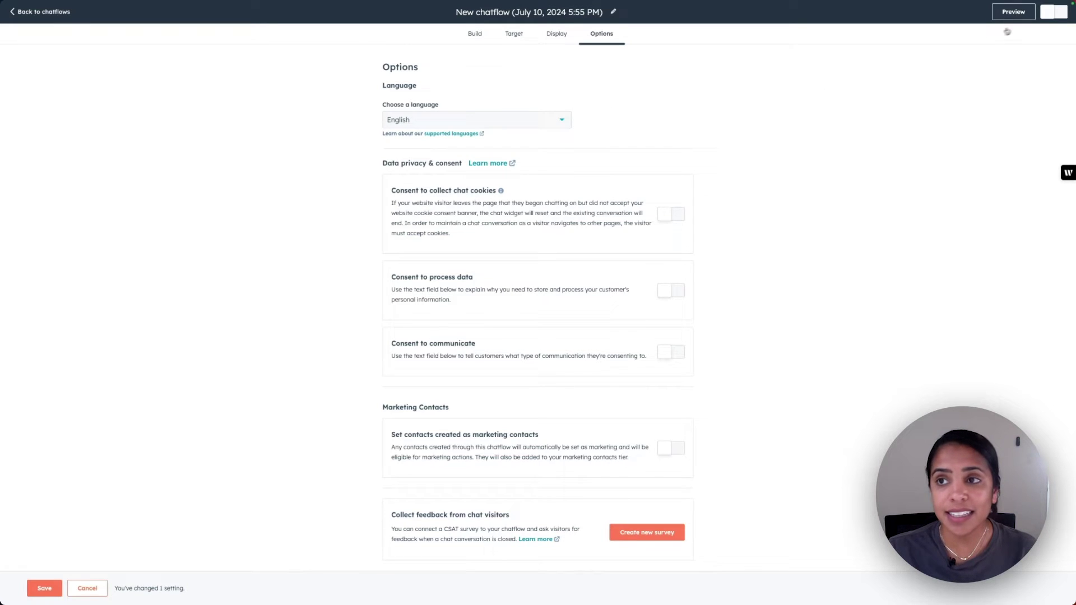
click(1013, 13)
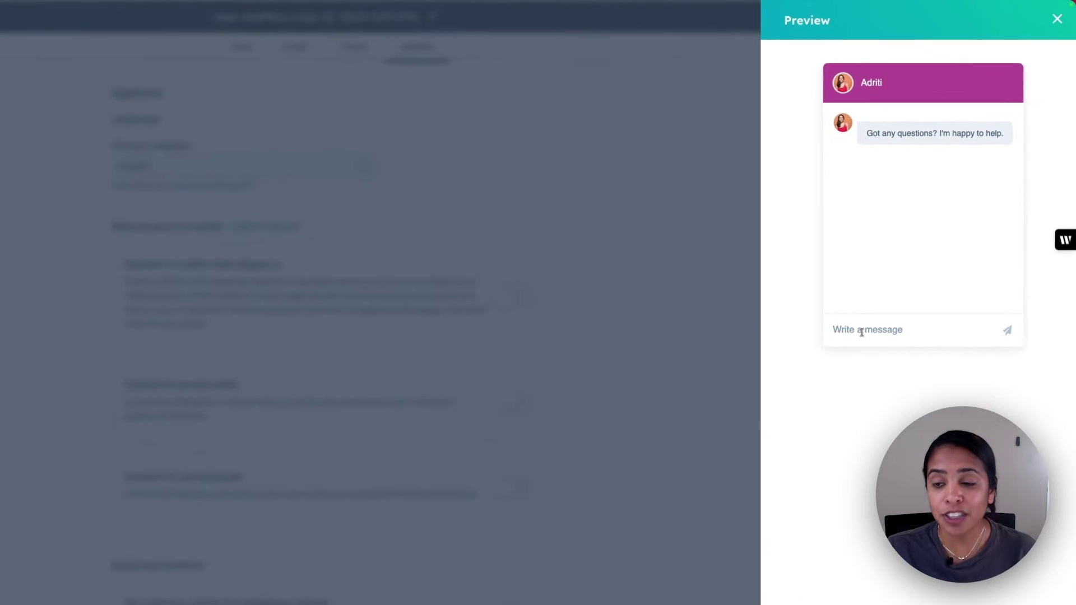
click(860, 333)
text(Hi !)
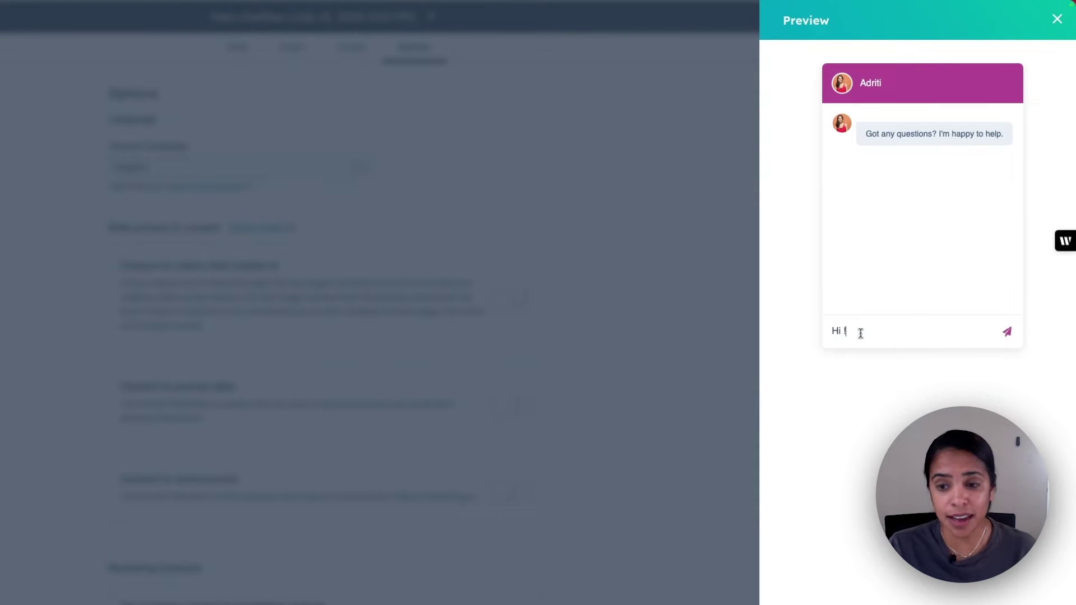
key(Return)
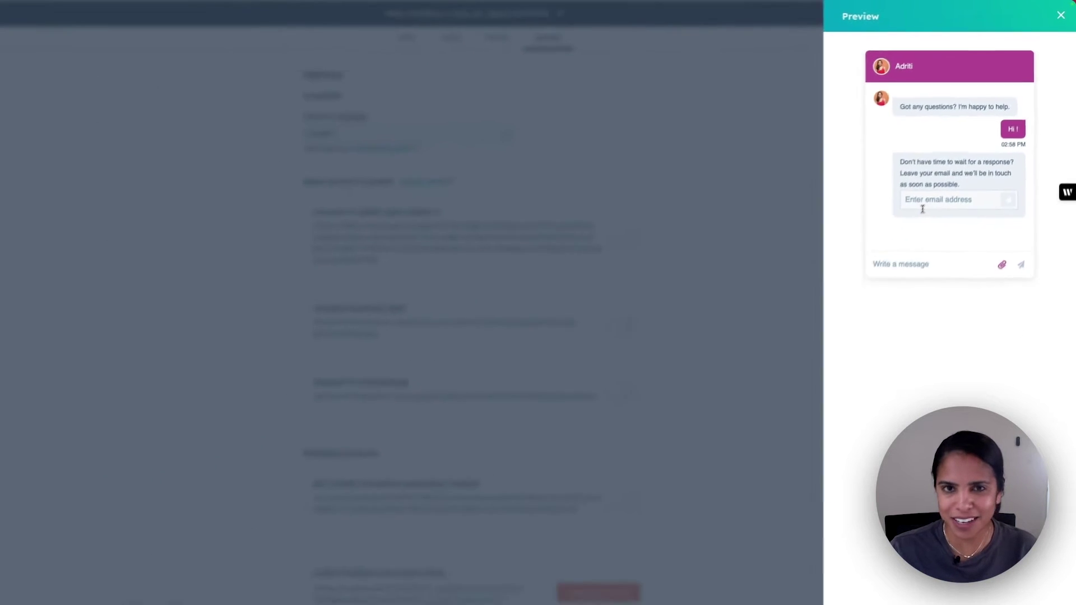
click(1061, 15)
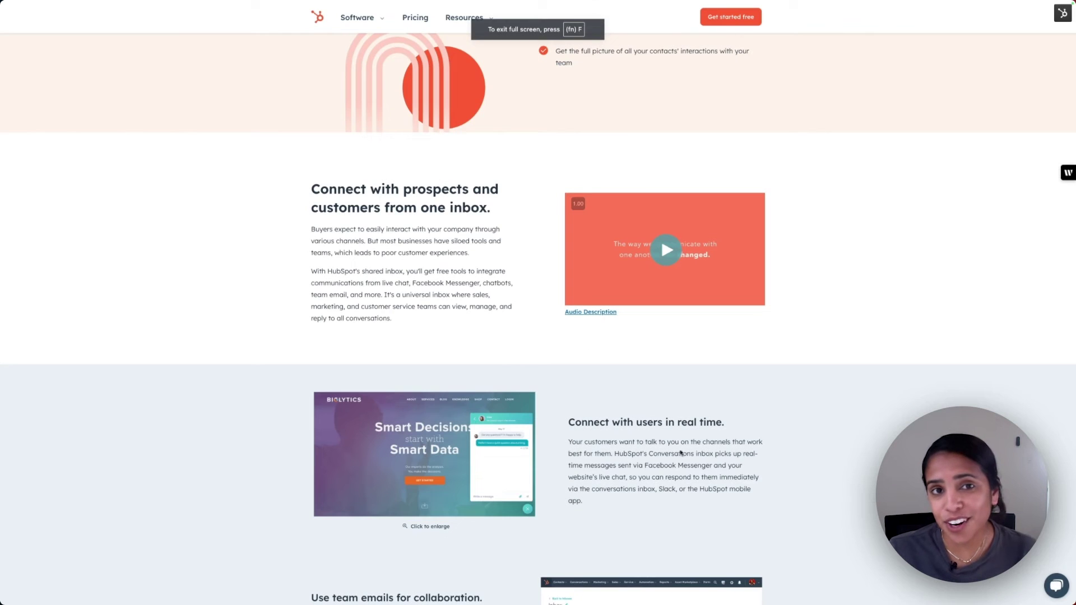
Launch the HubBot chat on the shared inbox product page and start a message
scroll(538, 312, up, 1)
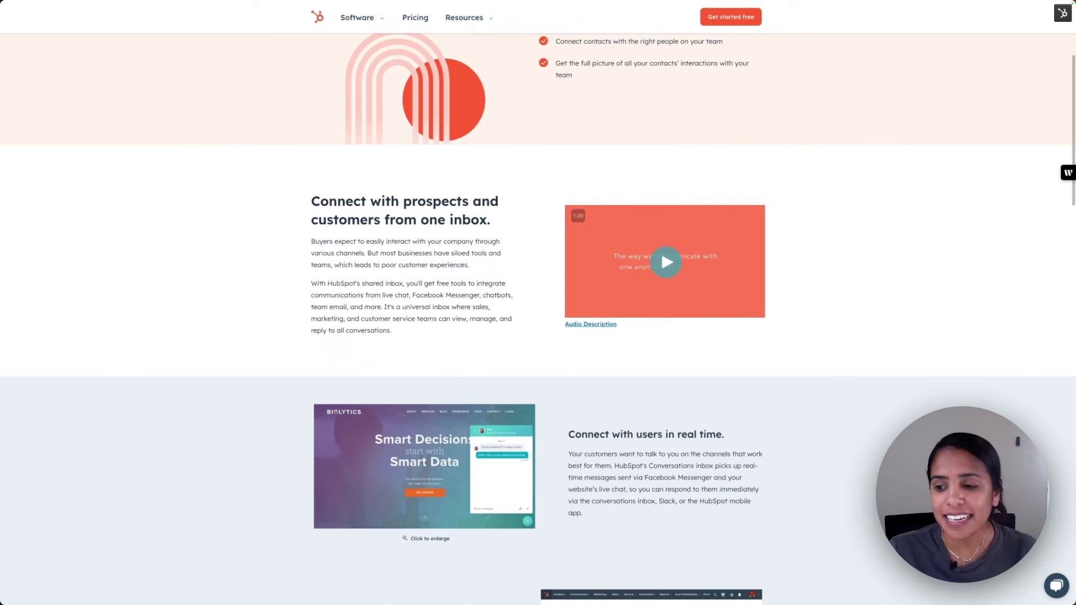
click(1056, 586)
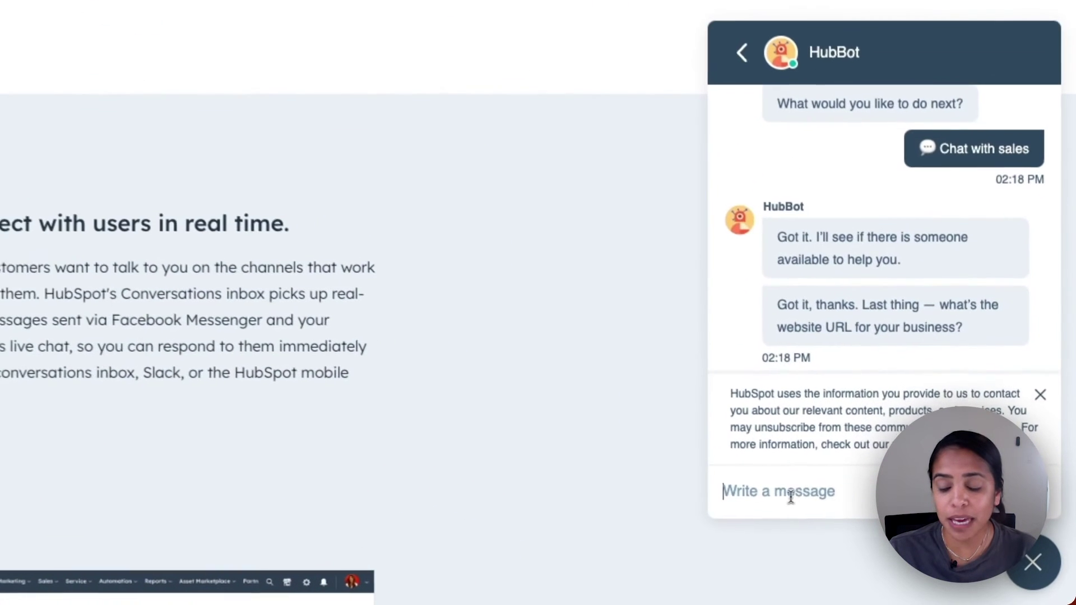
click(947, 556)
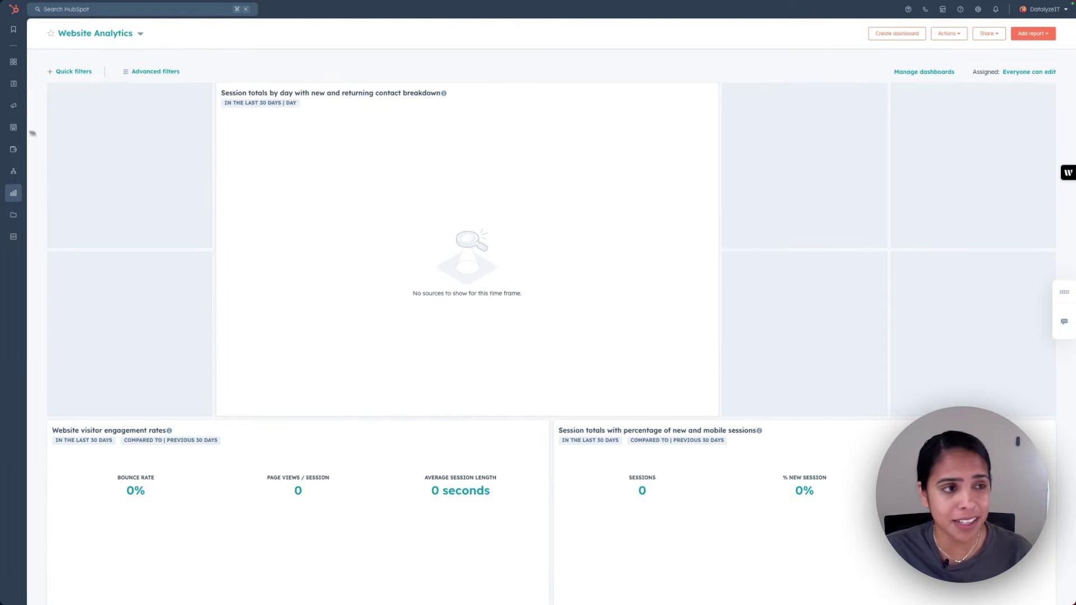
Go to CRM > Inbox and begin a reply in the HubBot conversation
mouse_move(64, 85)
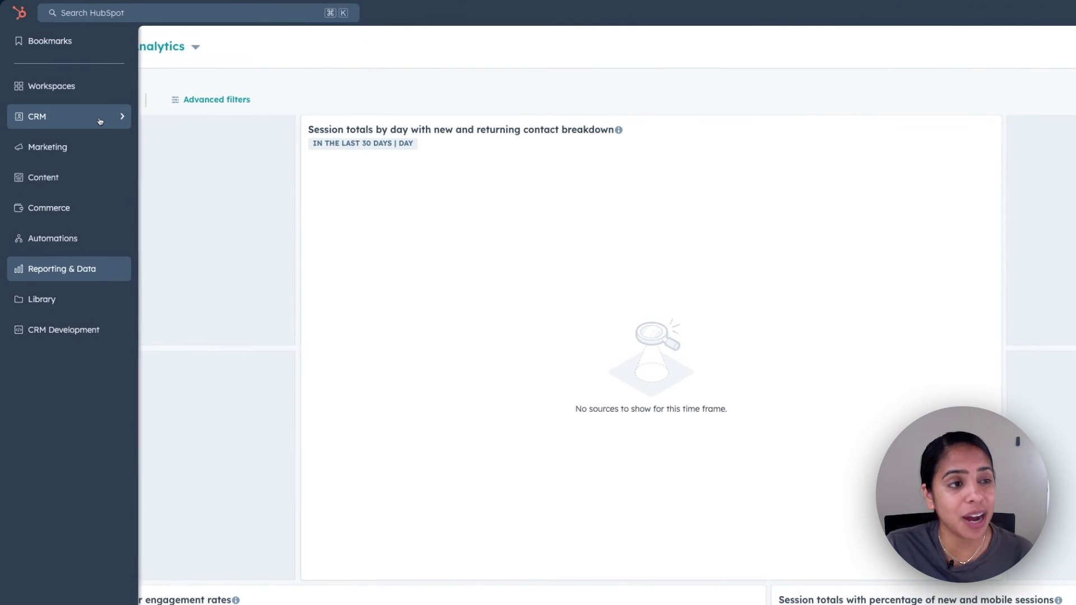
click(112, 112)
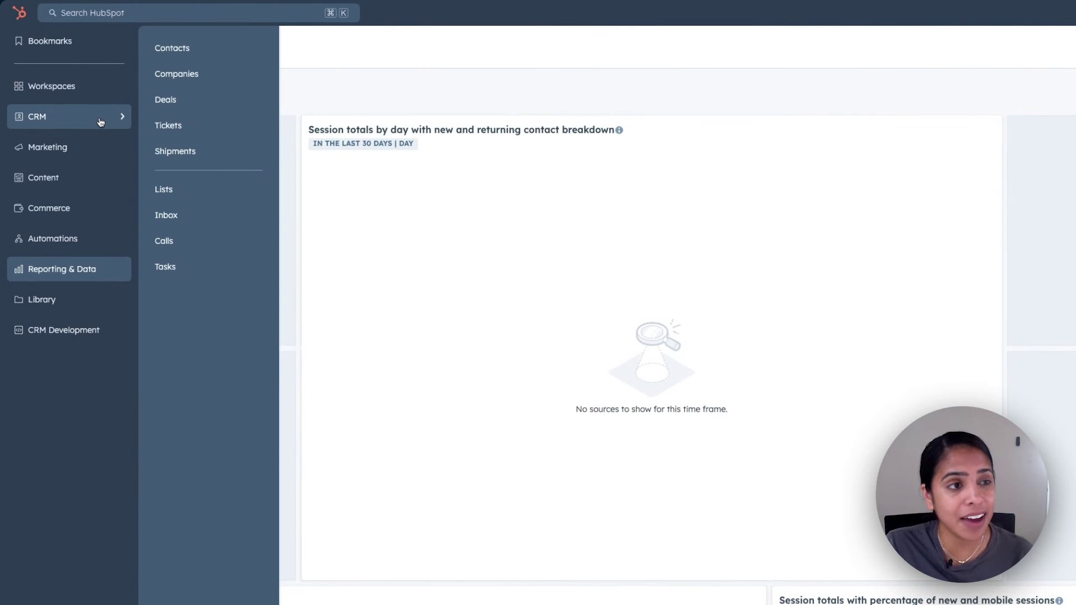
click(193, 217)
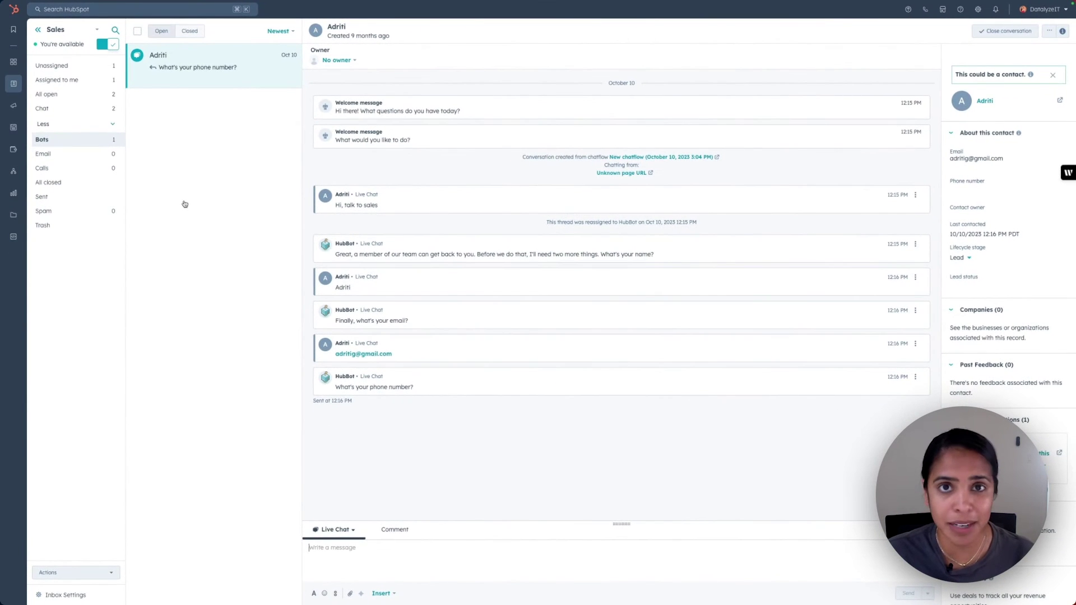
click(390, 566)
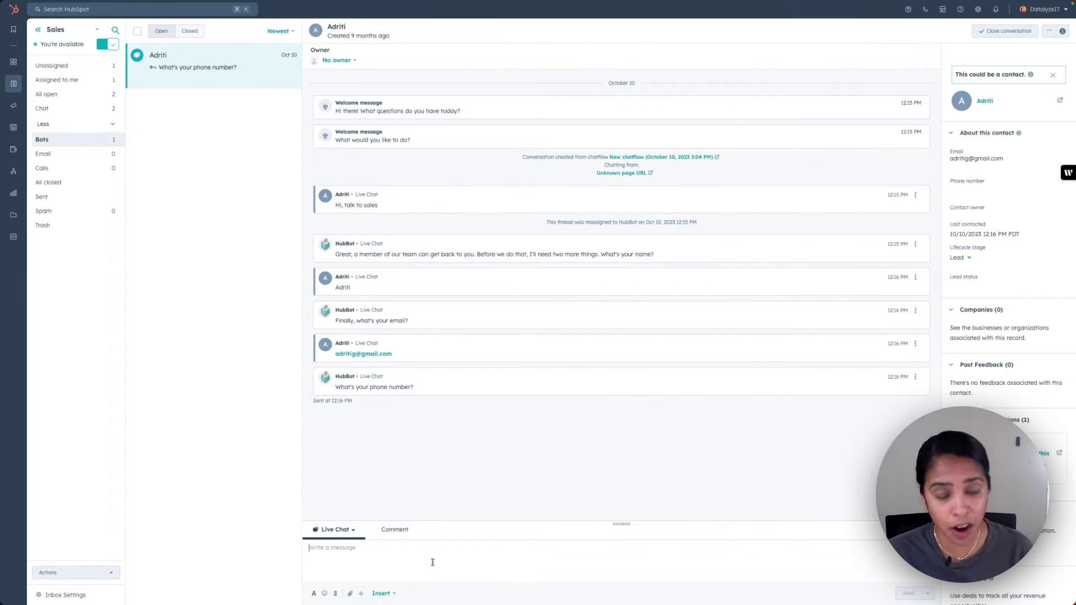
text(#hours)
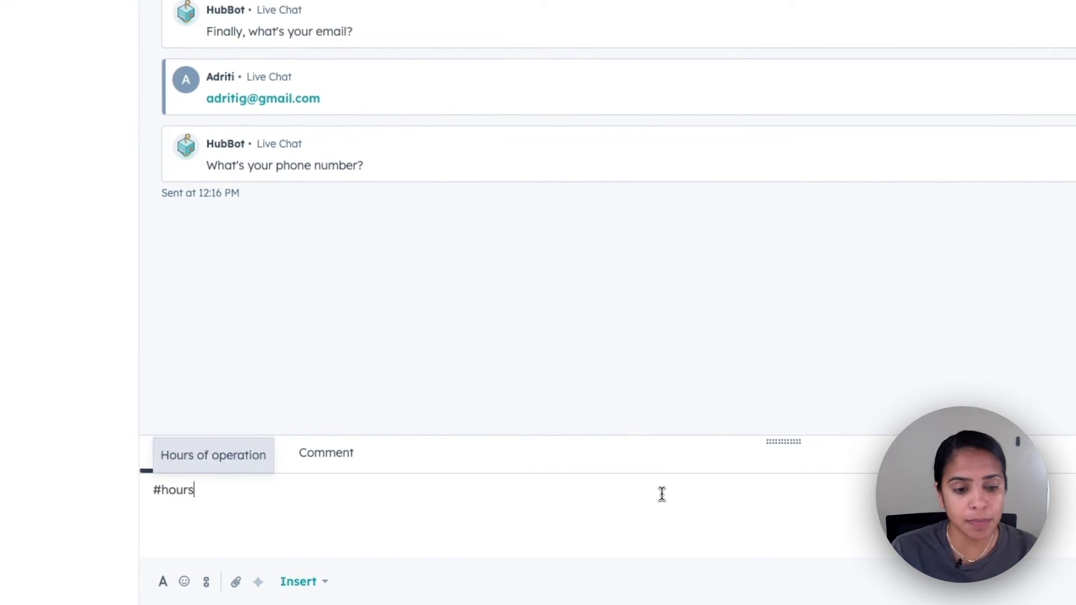
key(Return)
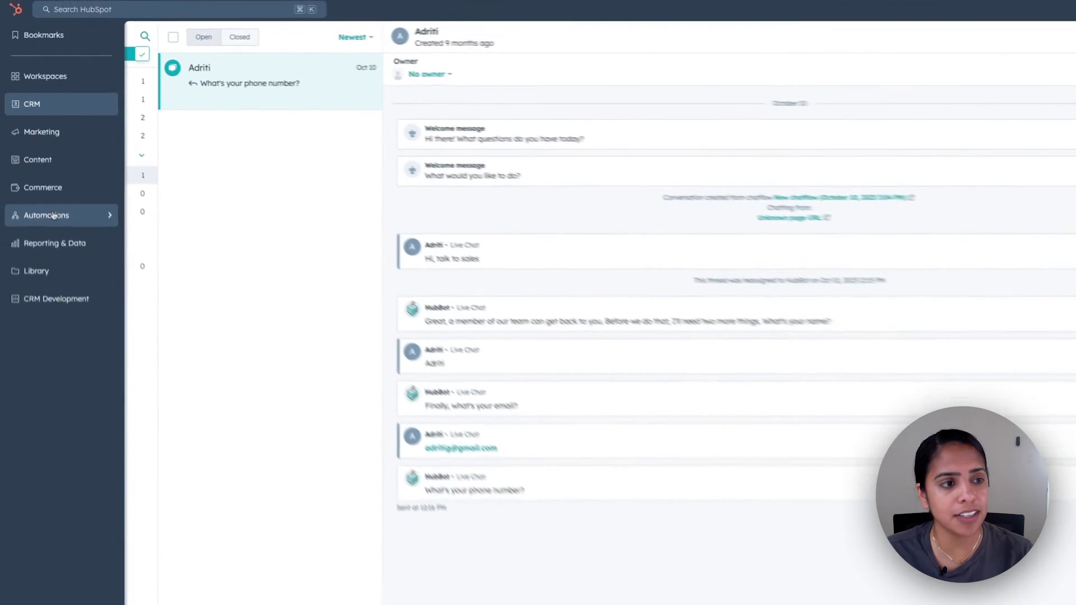
click(56, 271)
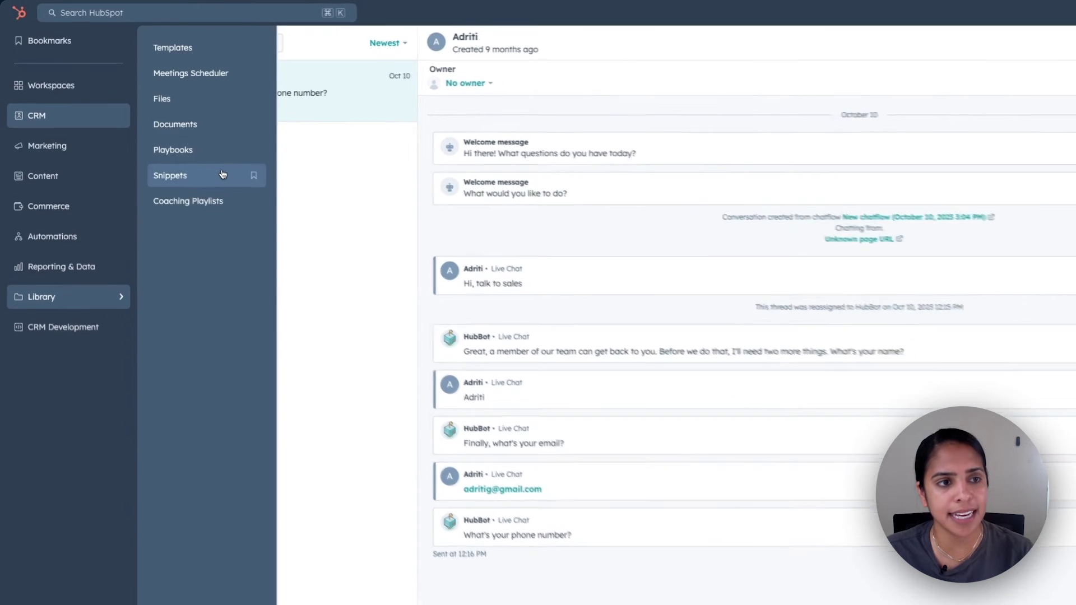
click(223, 174)
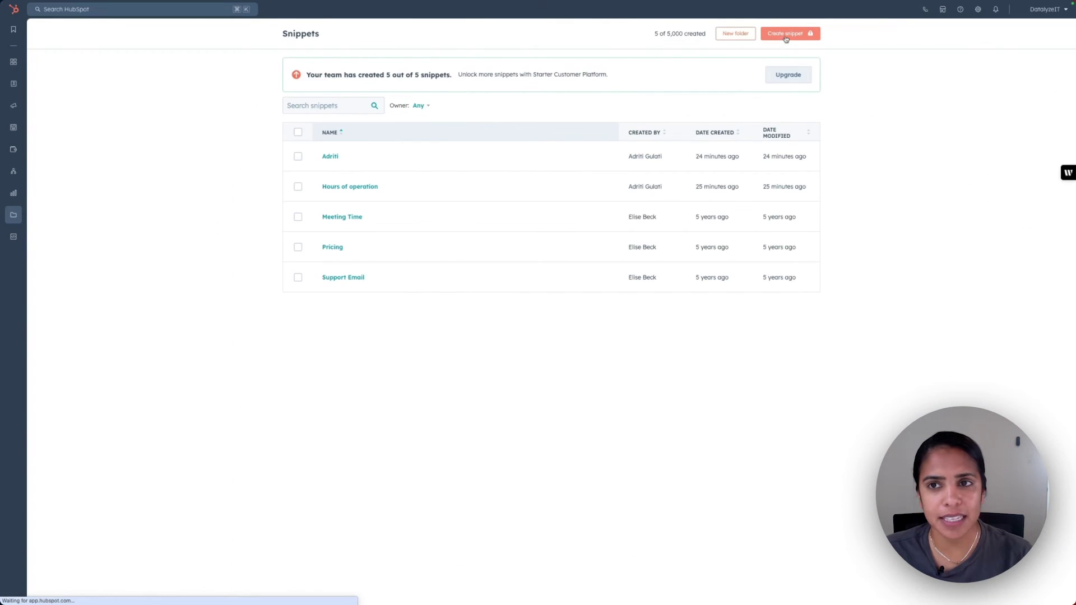
key(ctrl+super+f)
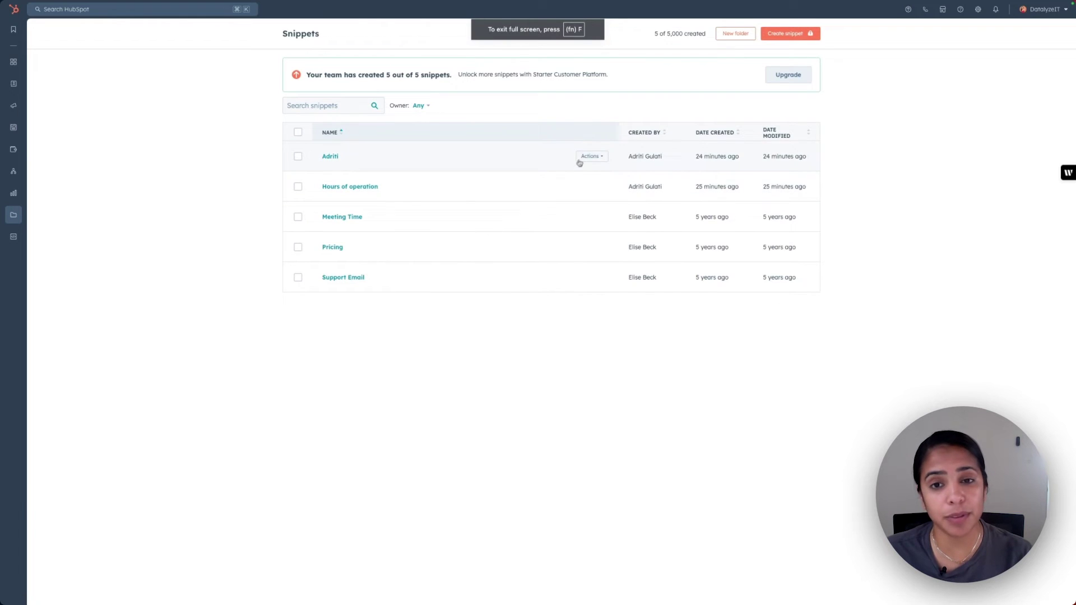
click(591, 156)
click(590, 172)
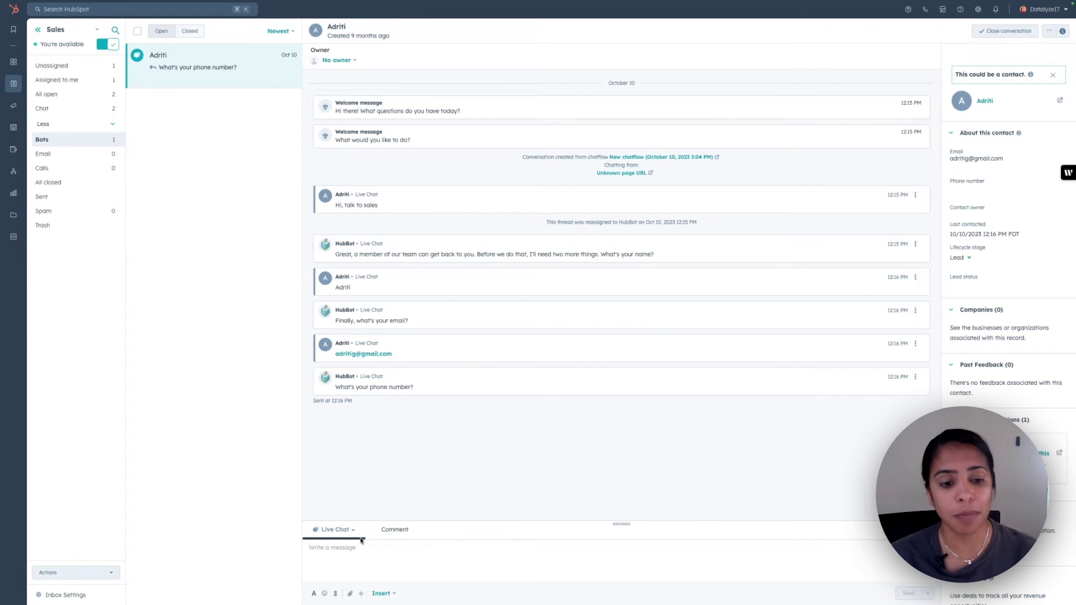
Change the reply channel from Live Chat to Email and place the cursor in the message body
click(353, 529)
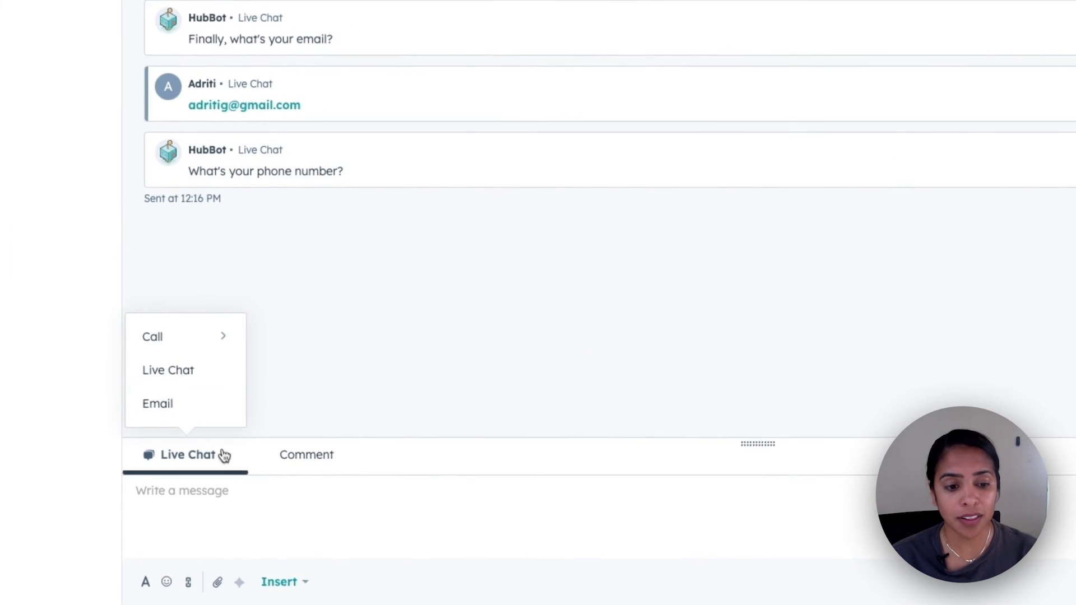
click(200, 407)
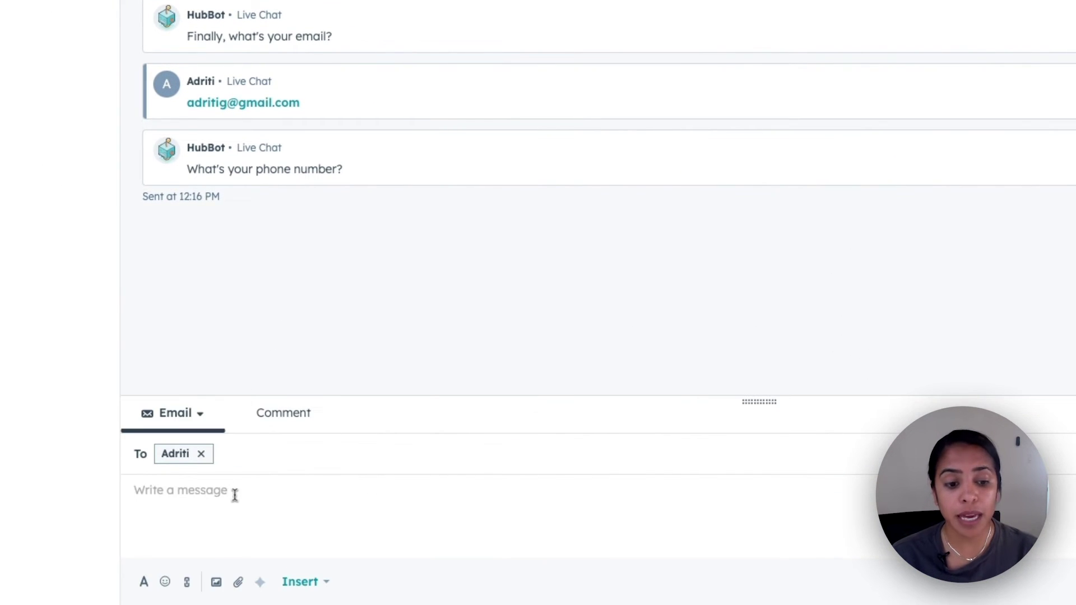
click(233, 491)
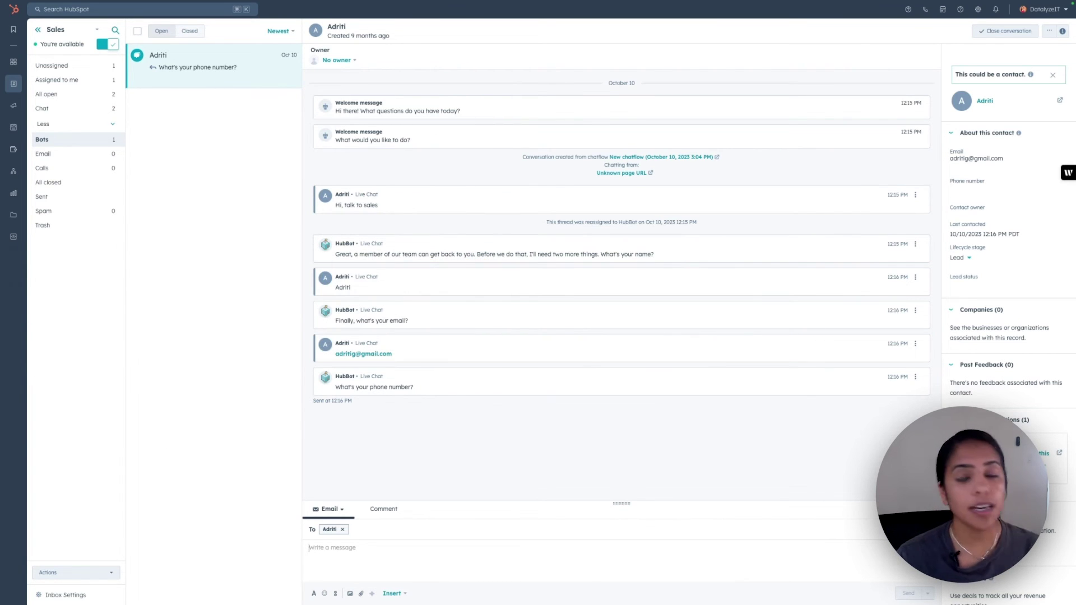
mouse_move(43, 168)
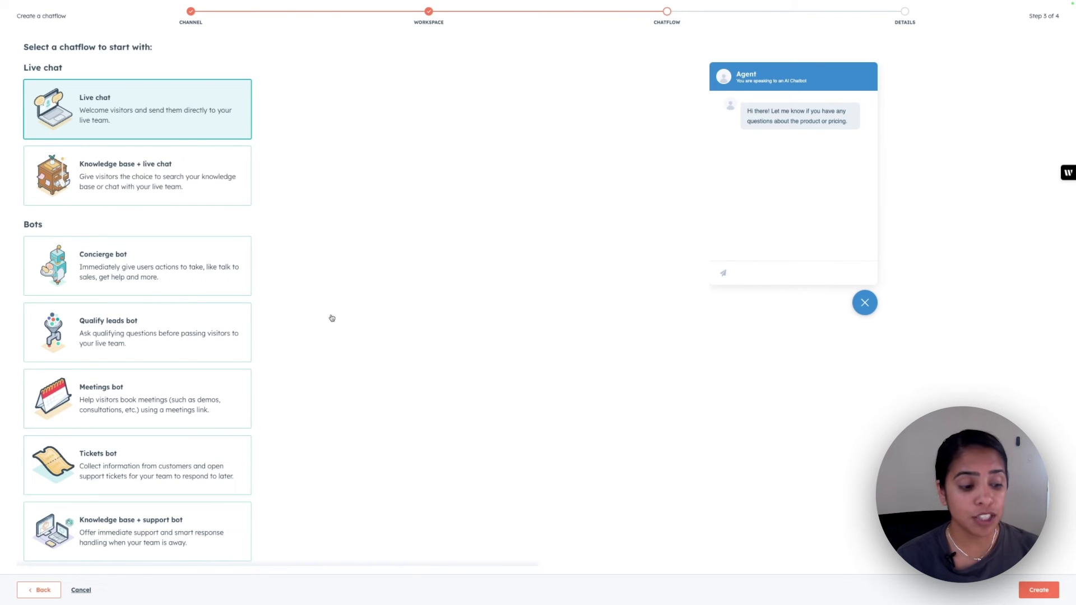
Select the Qualify leads bot template under Bots and create the chatflow from it
scroll(332, 318, down, 3)
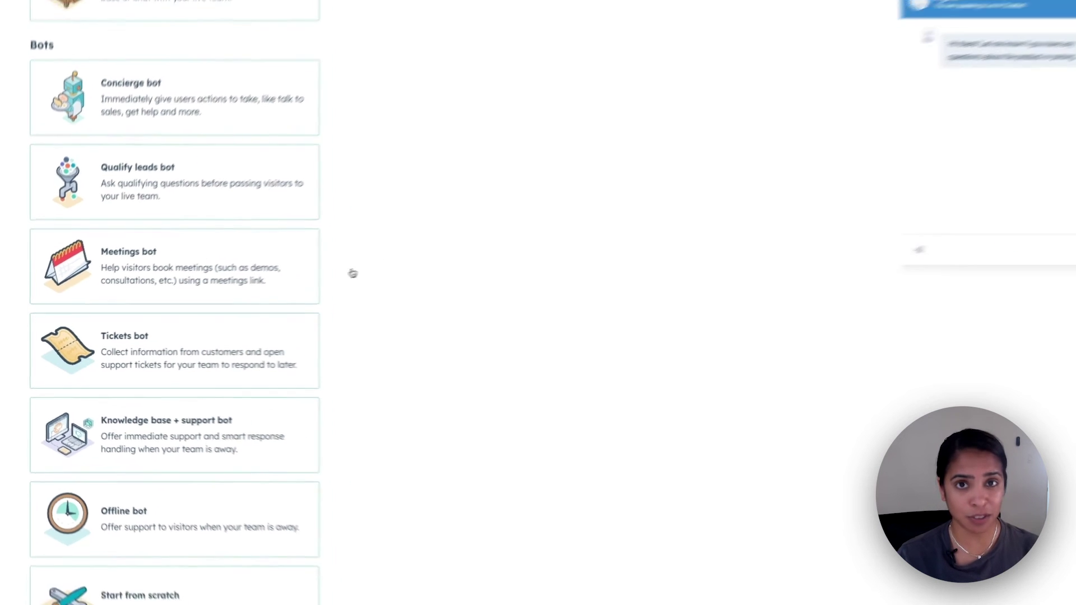
click(294, 166)
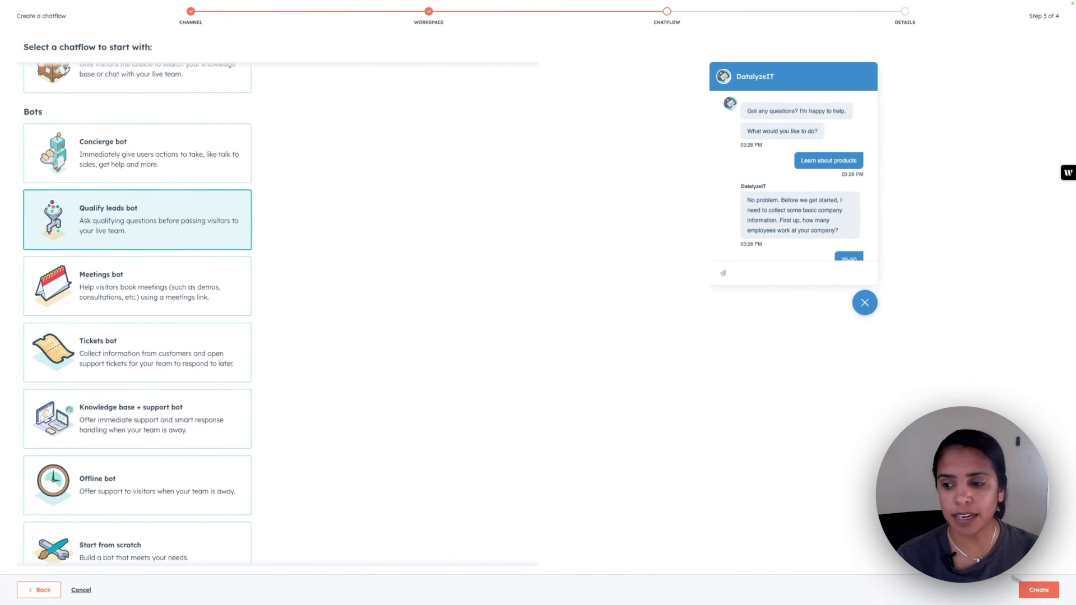
click(1038, 590)
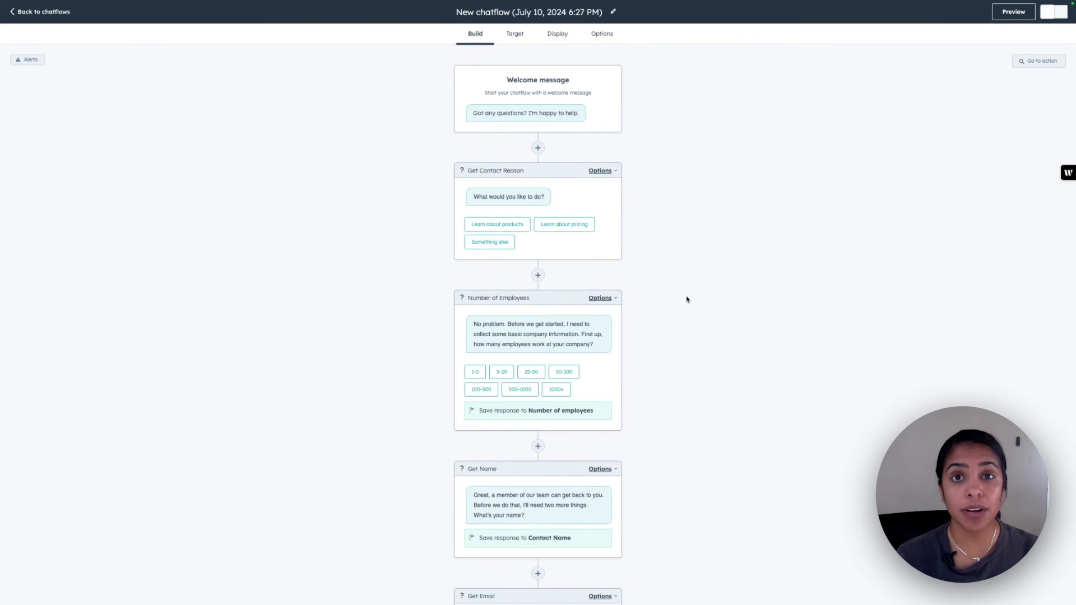
Scroll down the chatflow builder and open the Send to team member action card's settings
scroll(687, 299, down, 3)
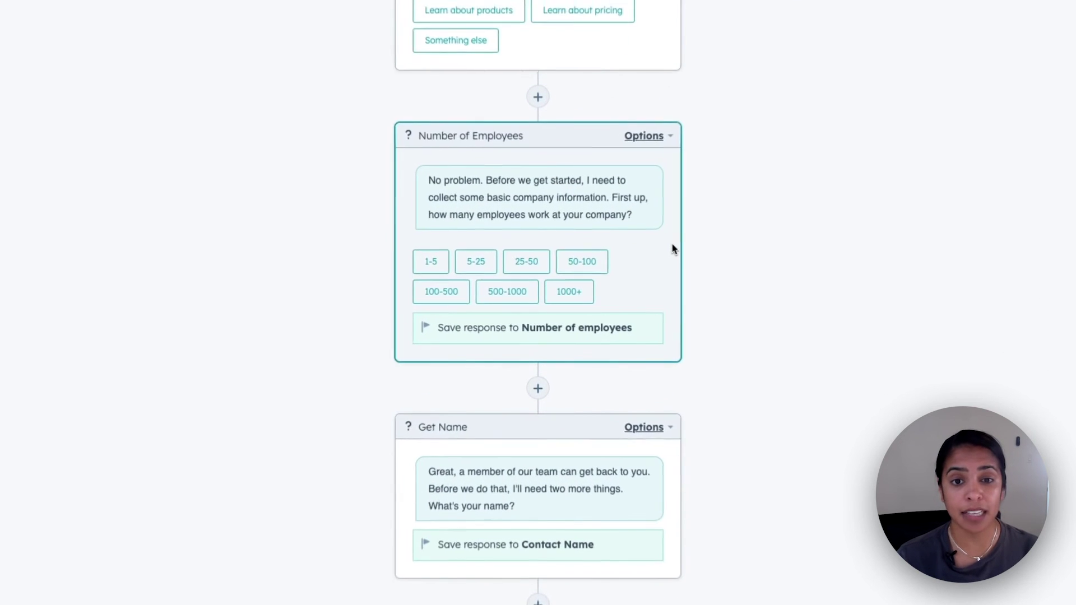
scroll(669, 247, down, 4)
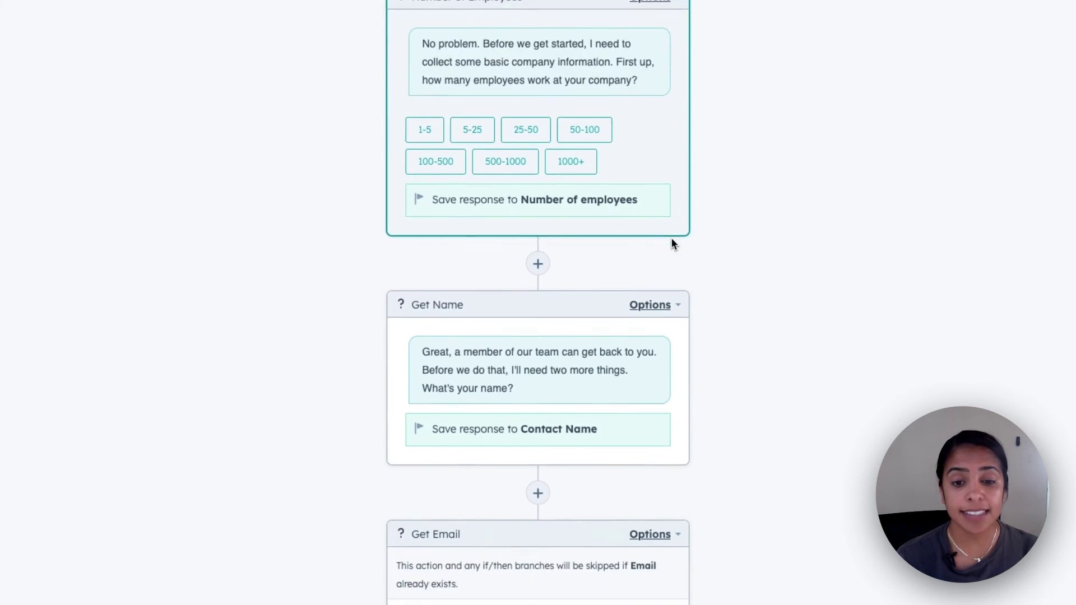
scroll(672, 244, down, 3)
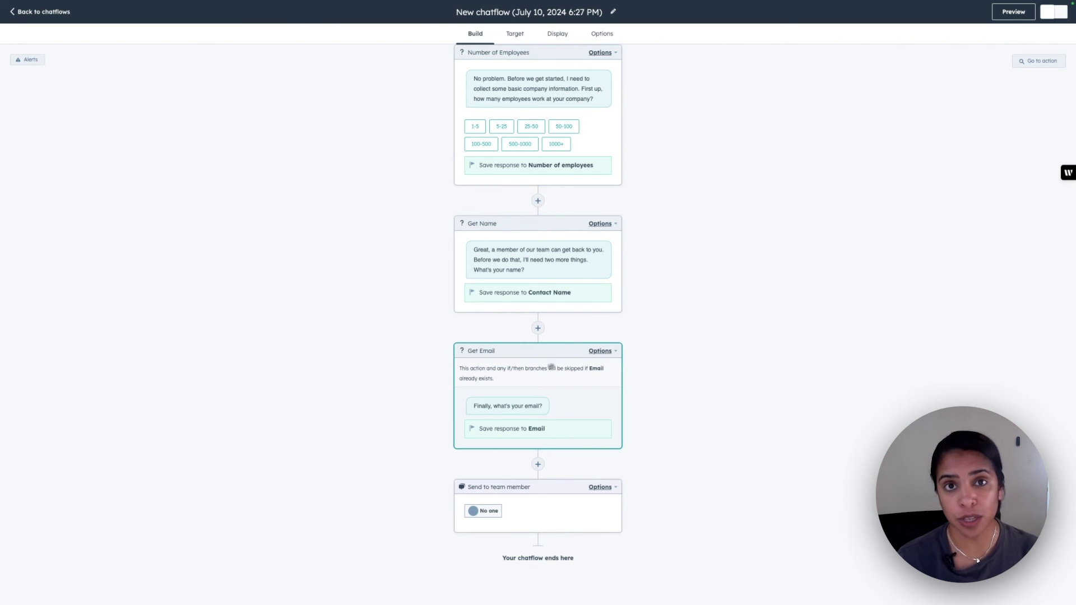
click(555, 504)
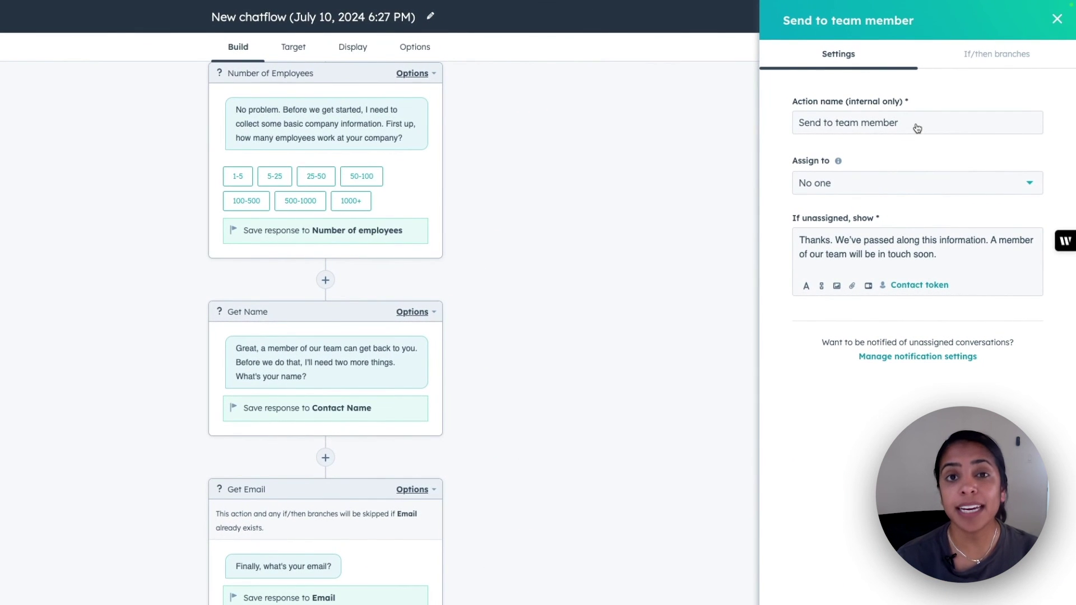
Change the step's Assign to setting from No one to Specific users and teams
click(913, 186)
click(883, 261)
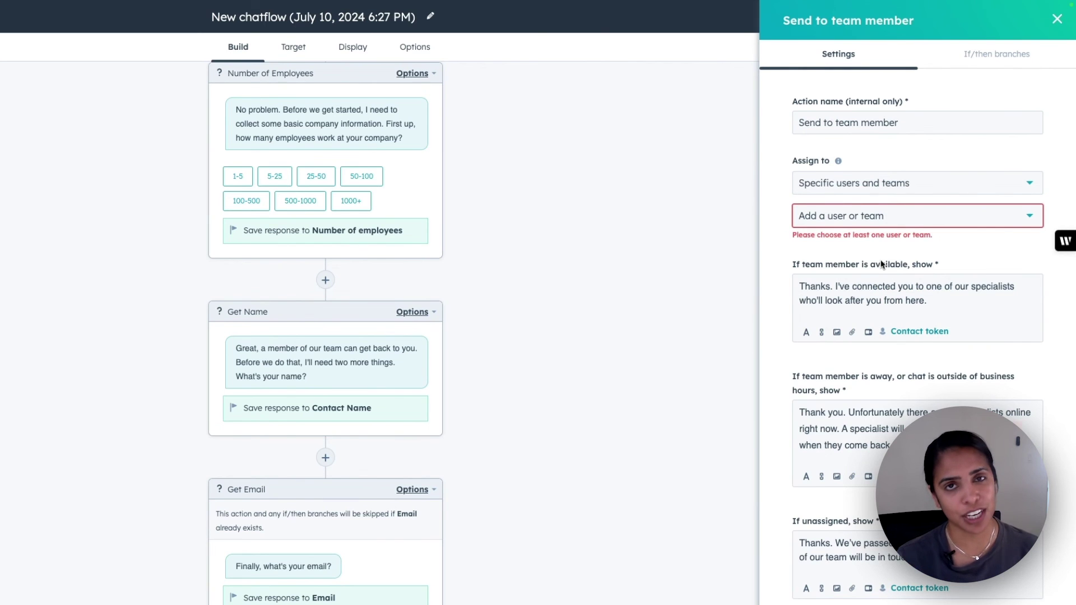